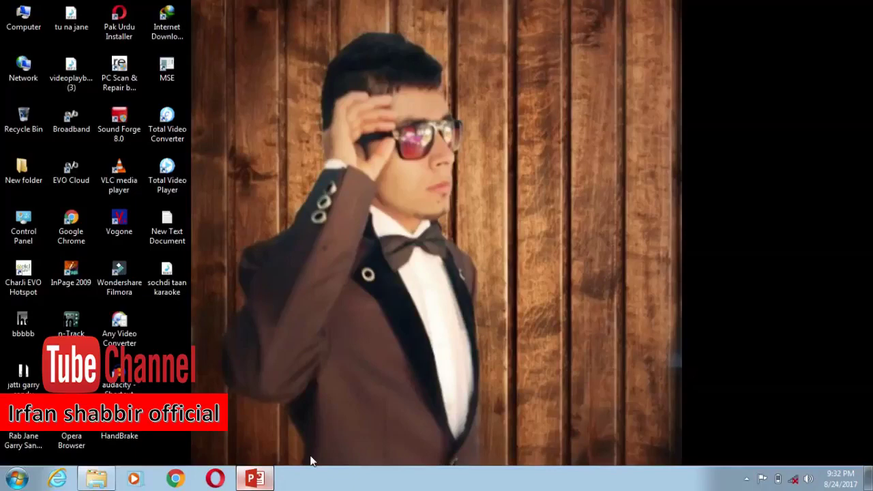
Restore the blank Presentation1 PowerPoint window from the taskbar
left_click(258, 481)
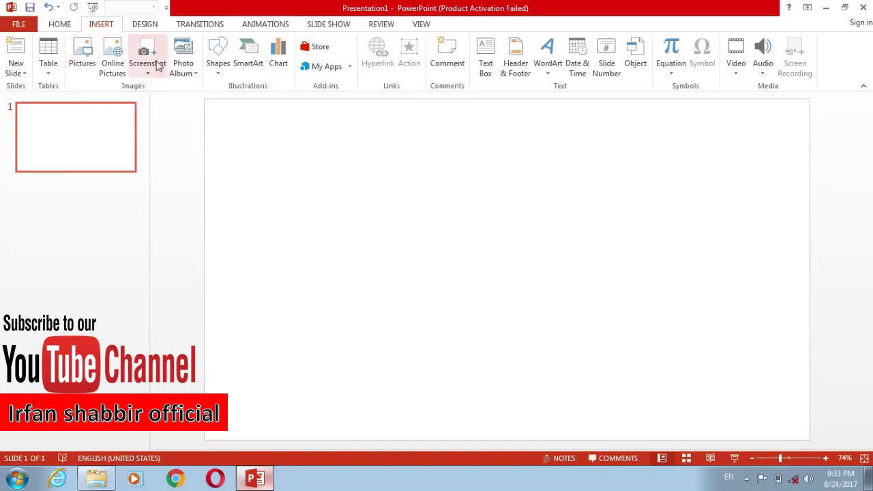
Insert the maxresdefault globe picture from the Pictures library
left_click(83, 53)
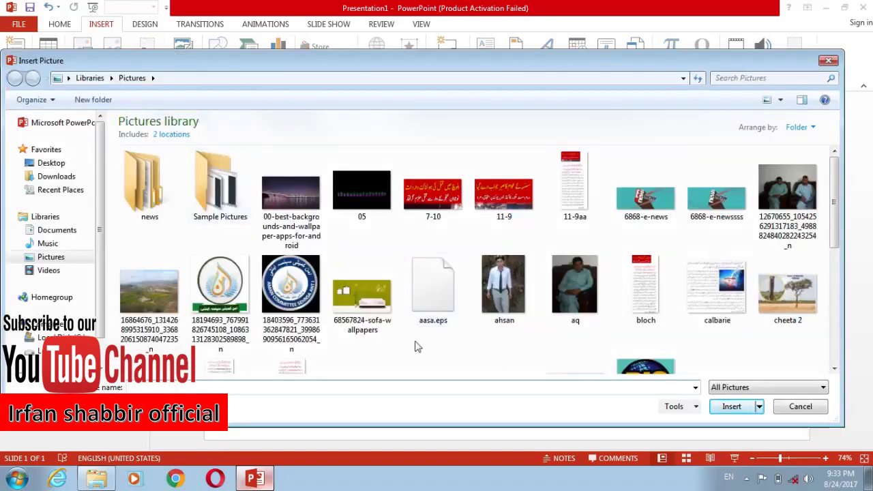
left_click(361, 301)
scroll(423, 321, "down", 3)
scroll(449, 314, "down", 1)
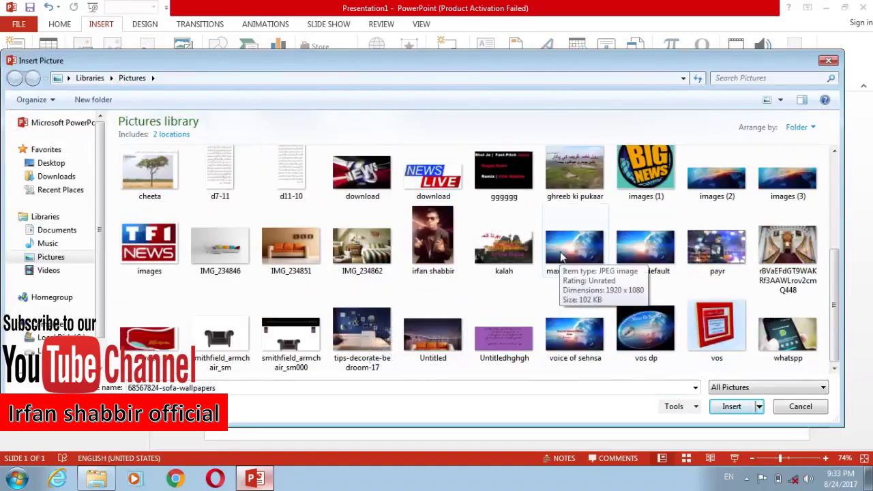
left_click(572, 254)
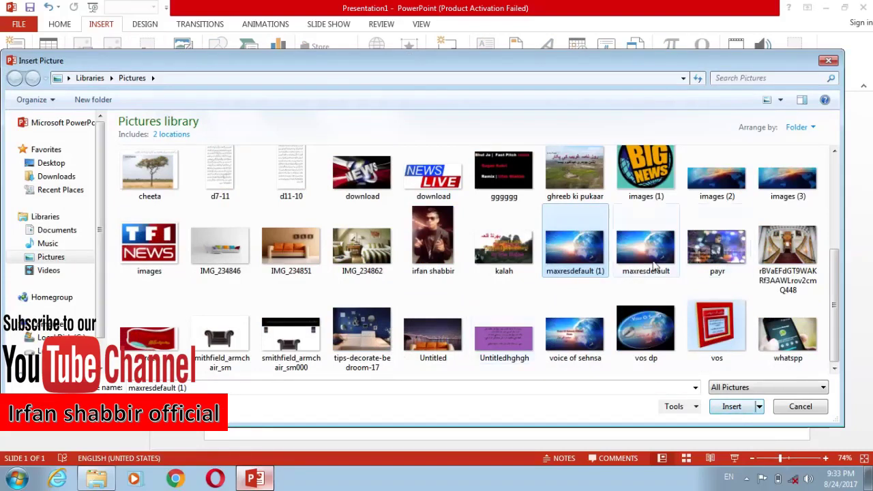
left_click(644, 262)
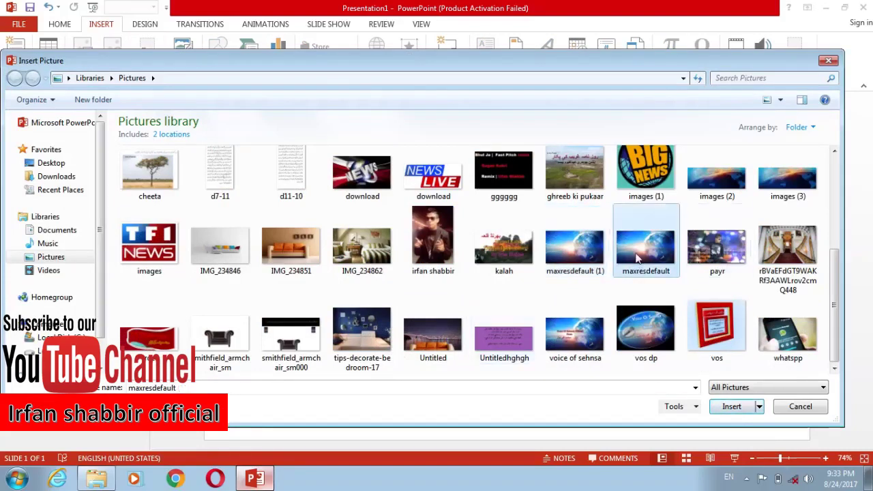
left_click(722, 407)
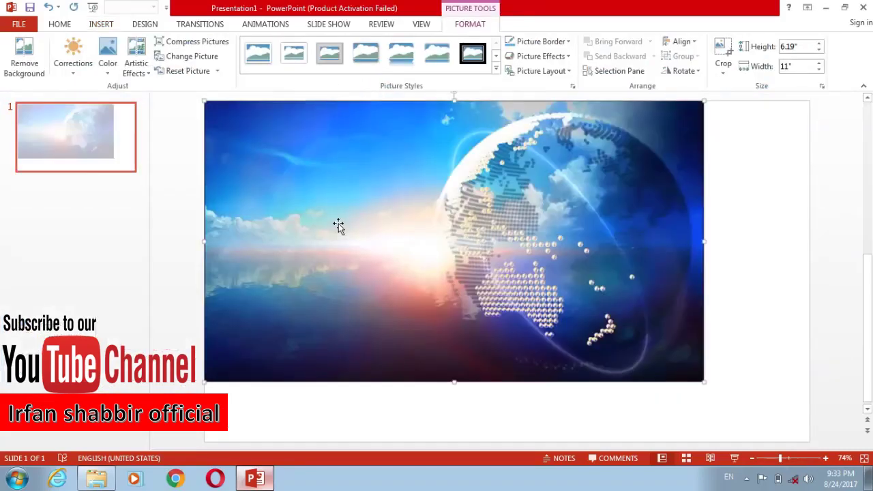
Move and stretch the globe picture to fill the 13.33" × 7.5" slide
mouse_move(353, 229)
left_mouse_down()
mouse_move(302, 234)
mouse_move(317, 244)
left_mouse_up()
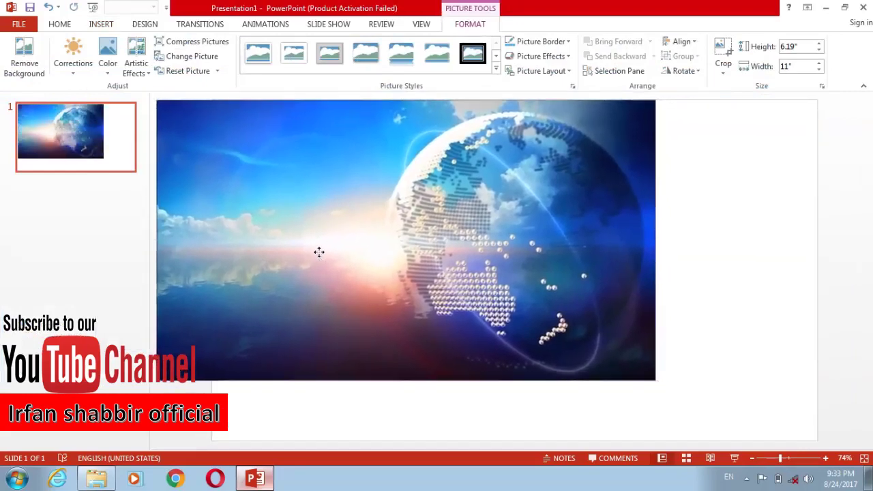
mouse_move(468, 253)
left_mouse_down()
mouse_move(477, 199)
mouse_move(526, 192)
left_mouse_up()
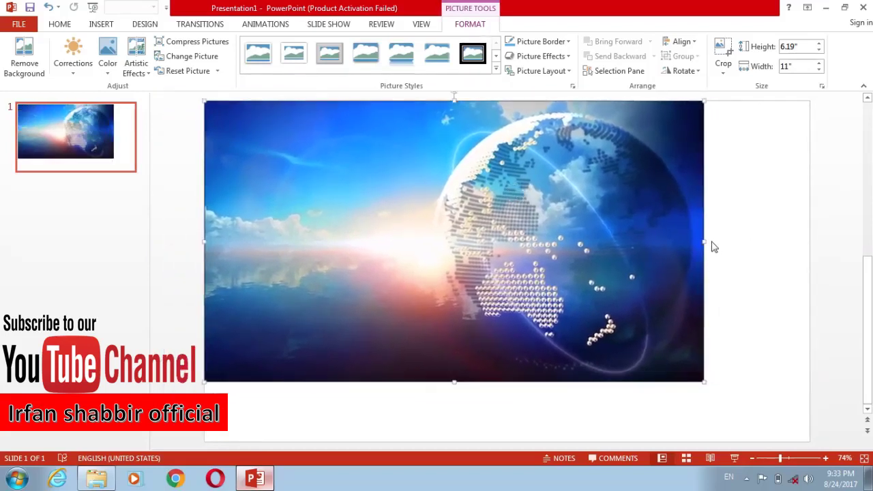
left_click_drag(706, 242, 811, 246)
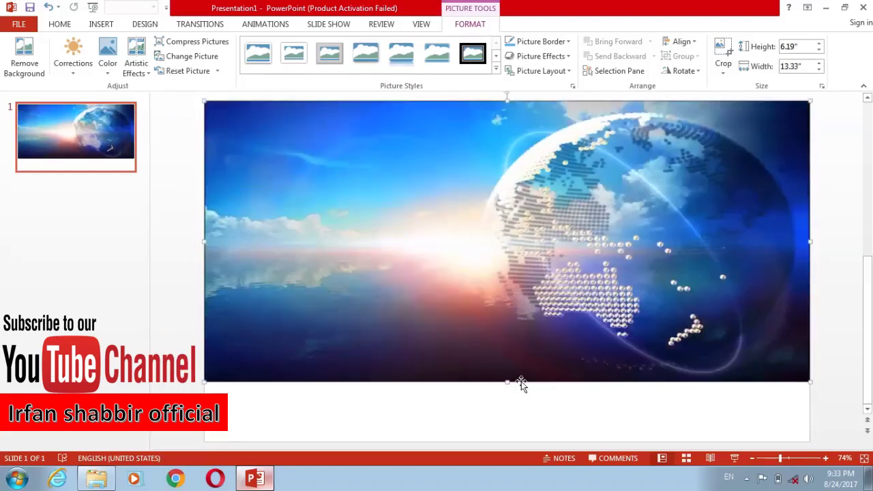
left_click_drag(506, 382, 501, 440)
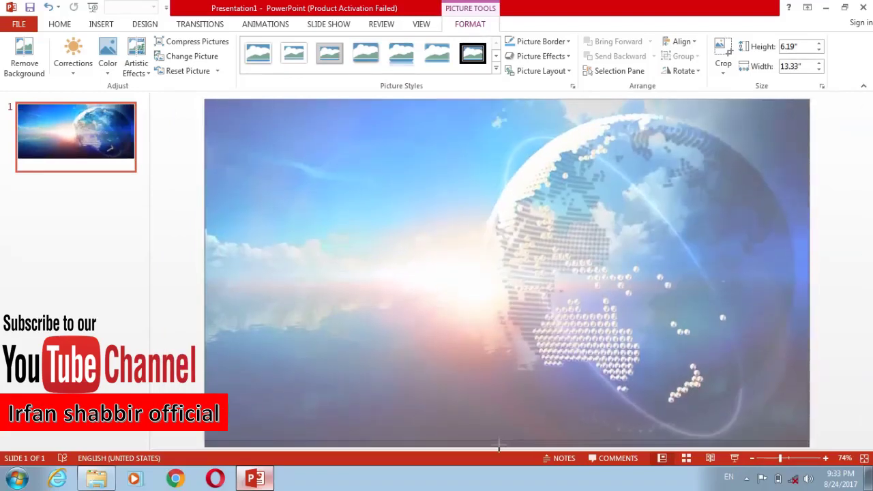
left_click_drag(493, 345, 495, 335)
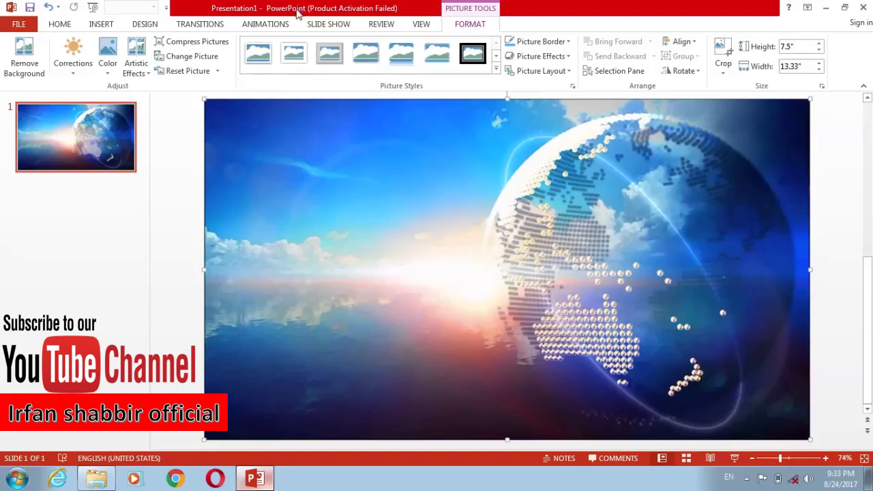
Try the white Simple Frame style on the globe picture, then apply the first picture style
left_click(495, 57)
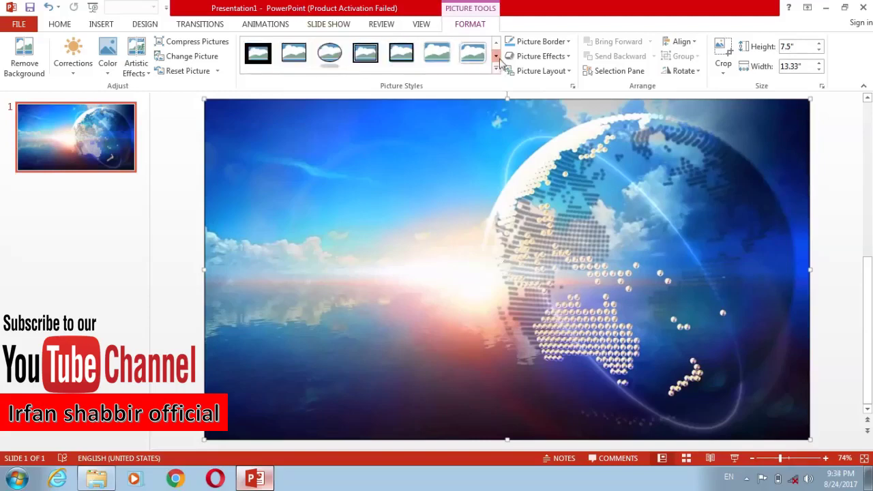
left_click(497, 54)
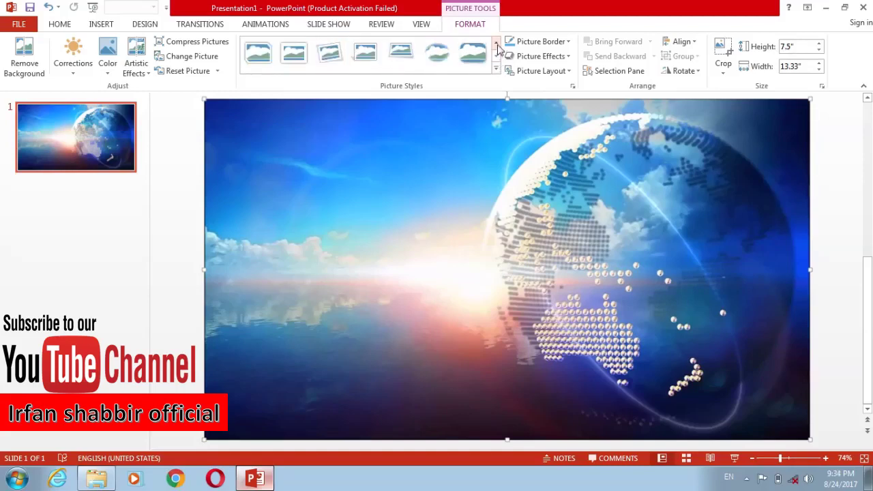
left_click(496, 45)
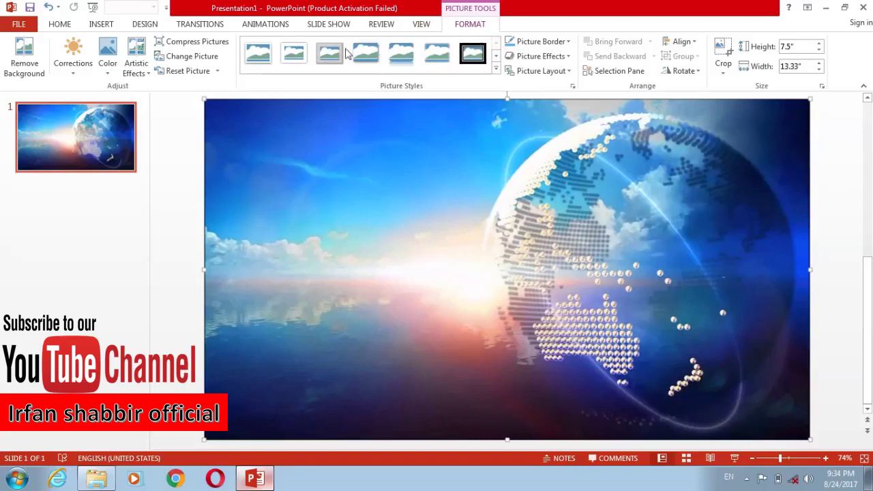
left_click(293, 54)
left_click(253, 56)
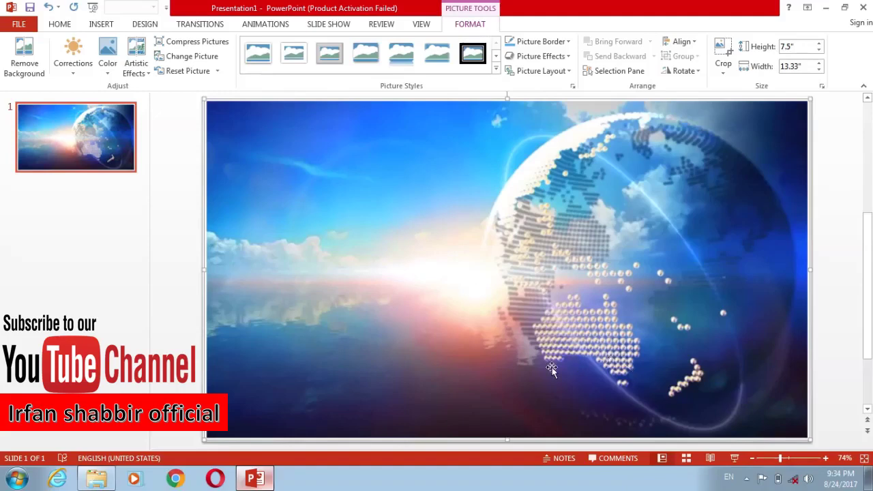
Insert the TF1 NEWS 'images' logo and place it in the slide's bottom-right corner
left_click(104, 25)
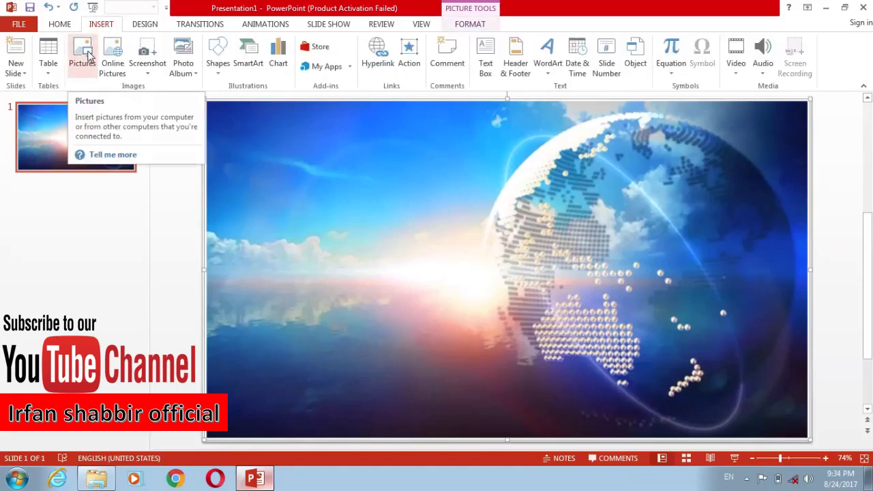
left_click(87, 53)
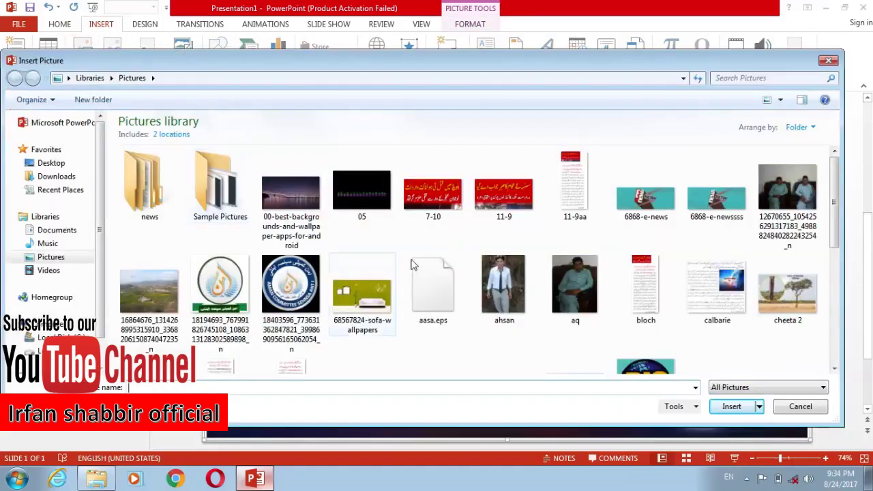
left_click(423, 282)
scroll(425, 279, "down", 3)
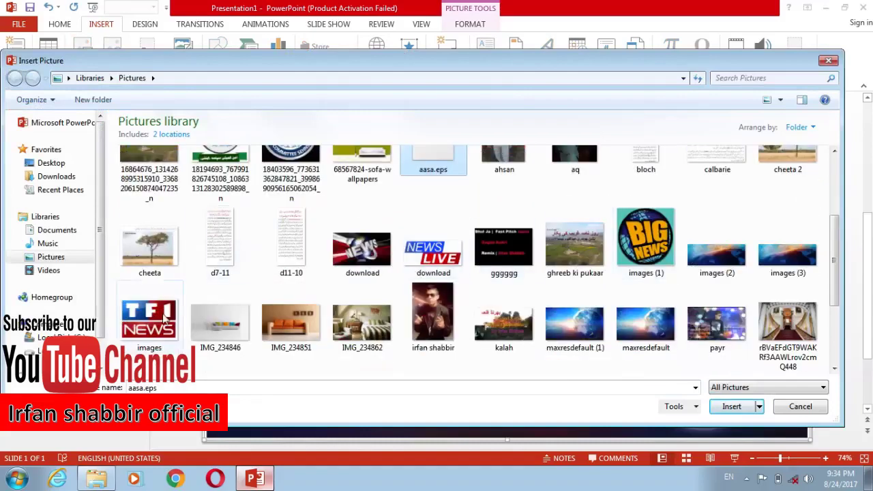
left_click(159, 326)
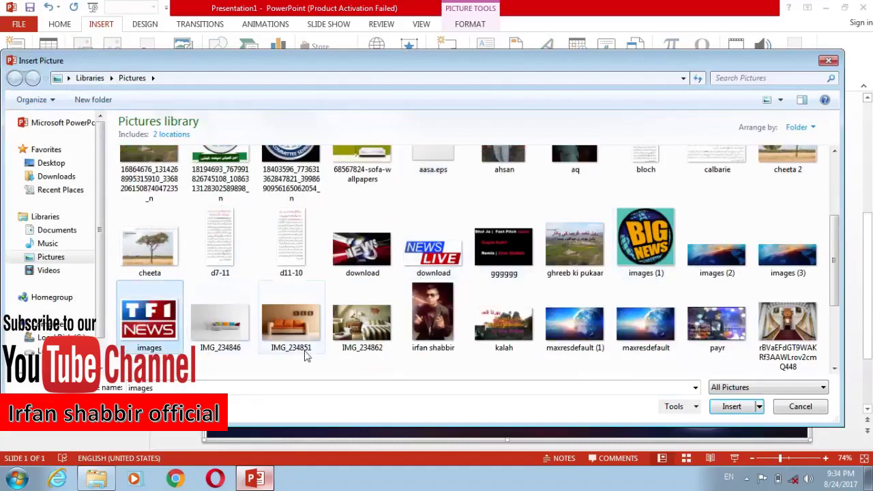
left_click(729, 407)
mouse_move(528, 263)
left_mouse_down()
mouse_move(736, 382)
mouse_move(707, 386)
mouse_move(720, 387)
mouse_move(712, 394)
left_mouse_up()
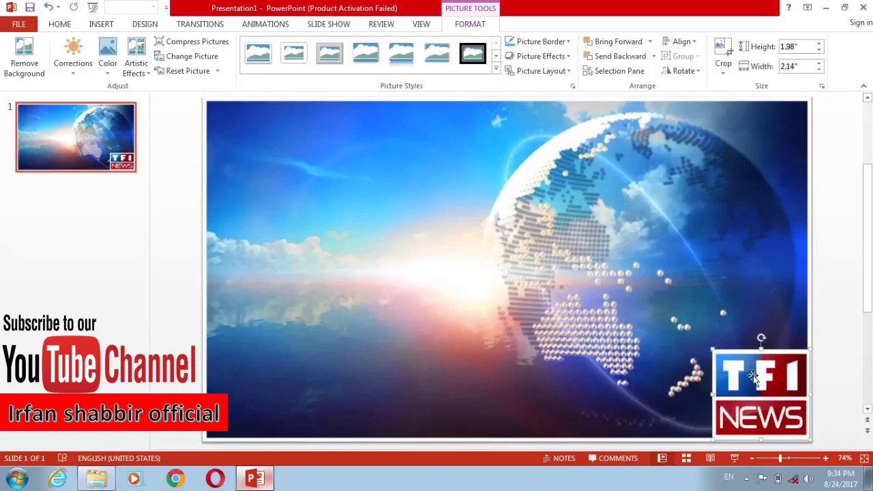
left_click(602, 323)
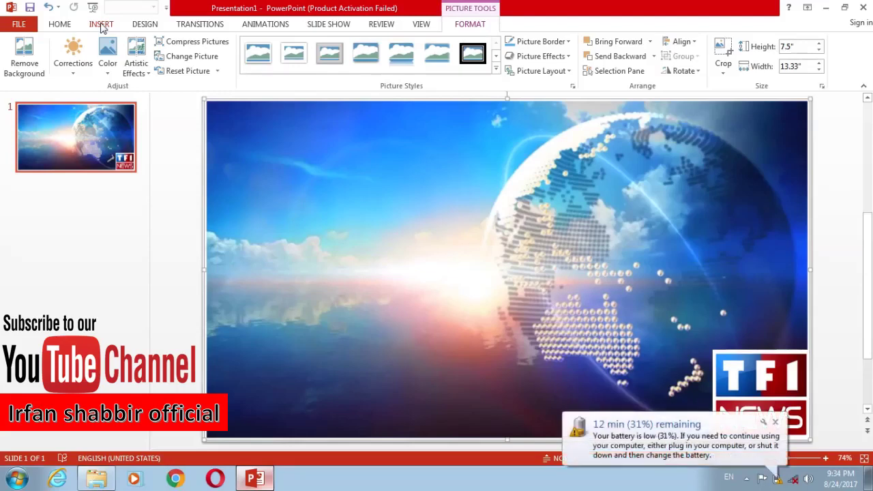
Draw a rectangle bar along the bottom of the slide beside the TF1 logo
left_click(101, 26)
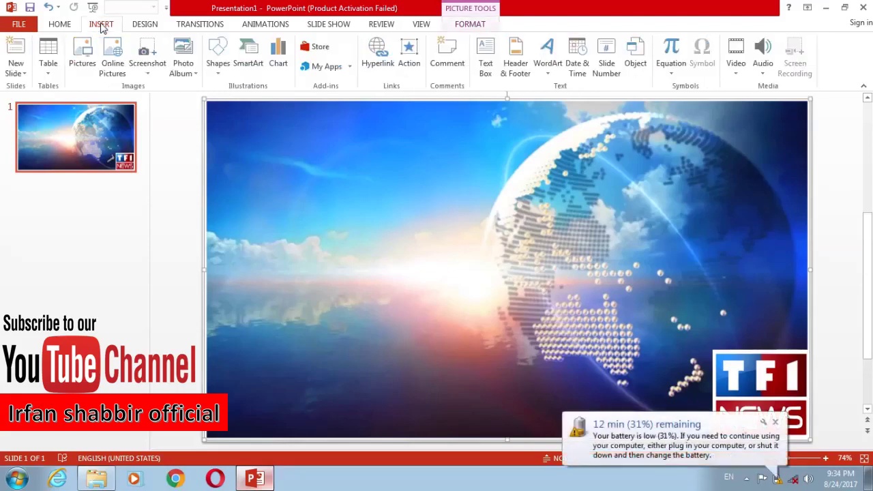
left_click(775, 422)
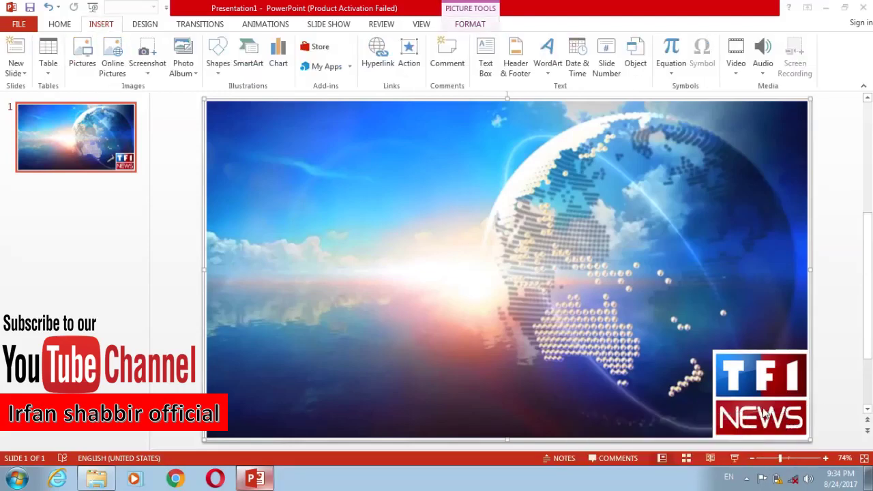
left_click(218, 60)
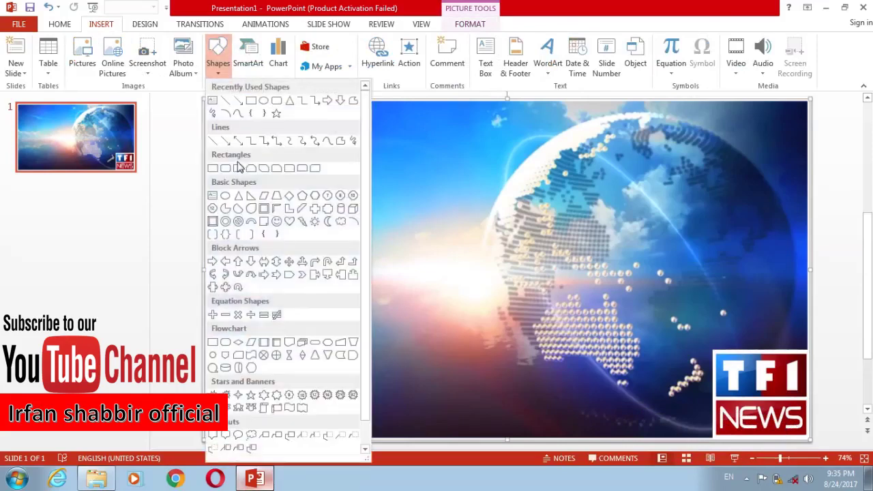
left_click(251, 101)
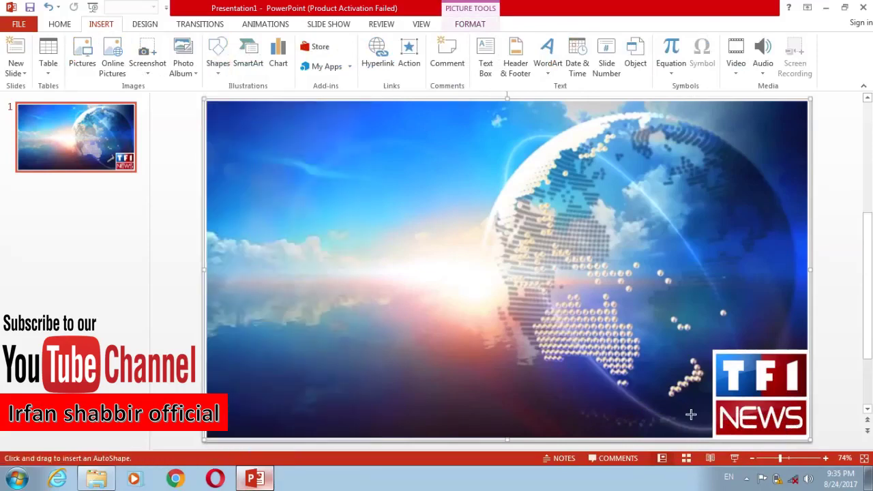
mouse_move(712, 403)
left_mouse_down()
mouse_move(413, 442)
mouse_move(204, 435)
left_mouse_up()
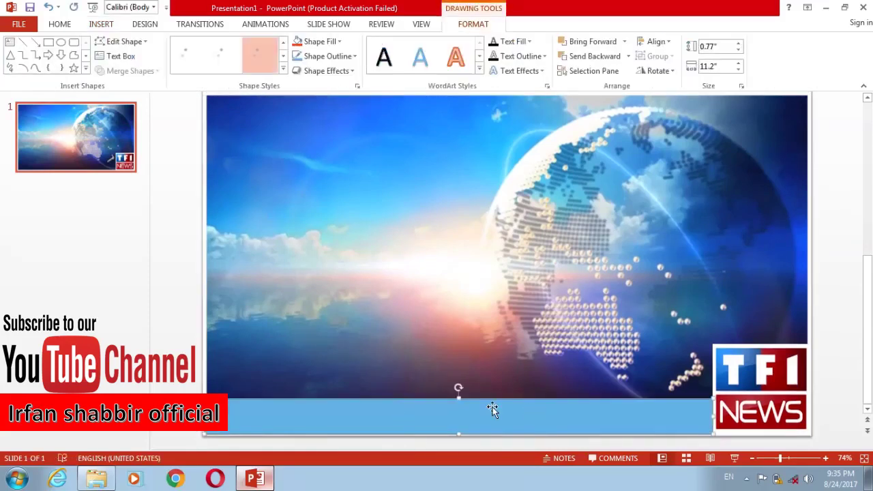
left_click_drag(458, 399, 458, 395)
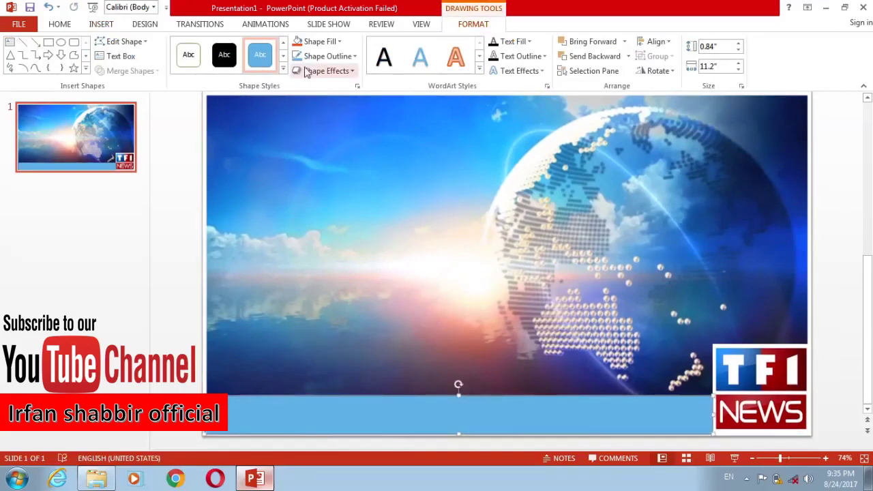
Fill the bottom bar with standard Red
left_click(321, 41)
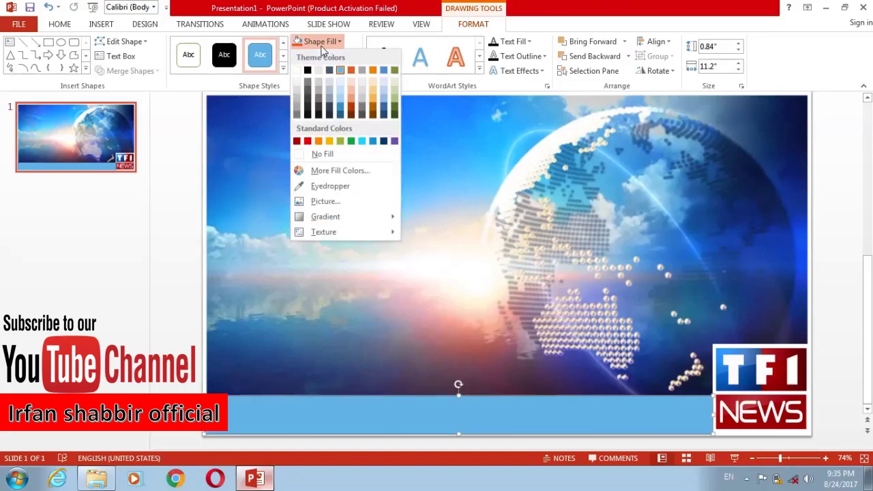
left_click(307, 141)
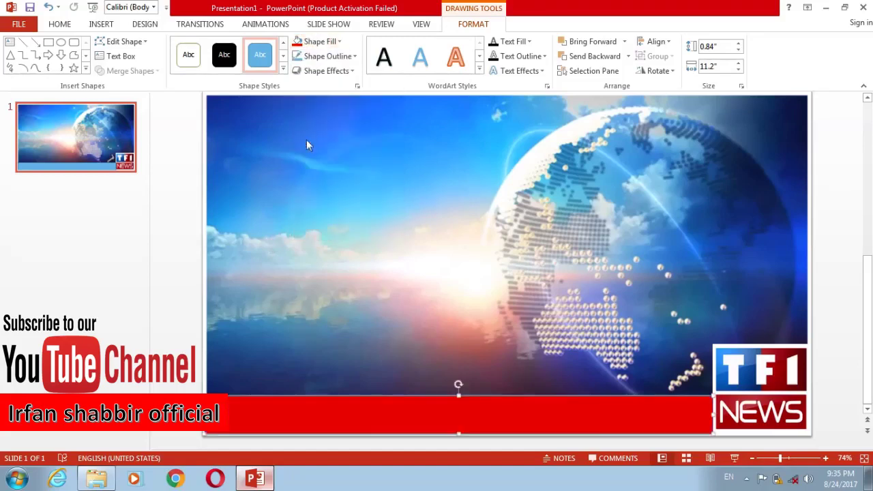
left_click(474, 253)
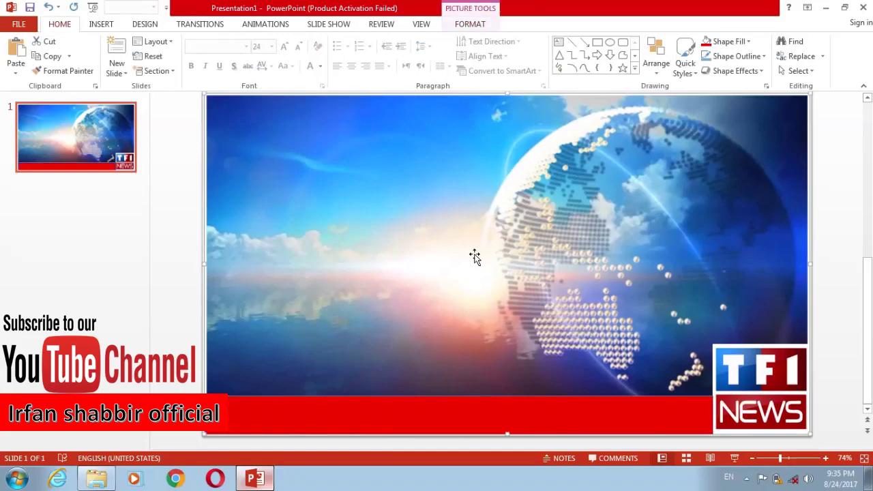
double_click(457, 403)
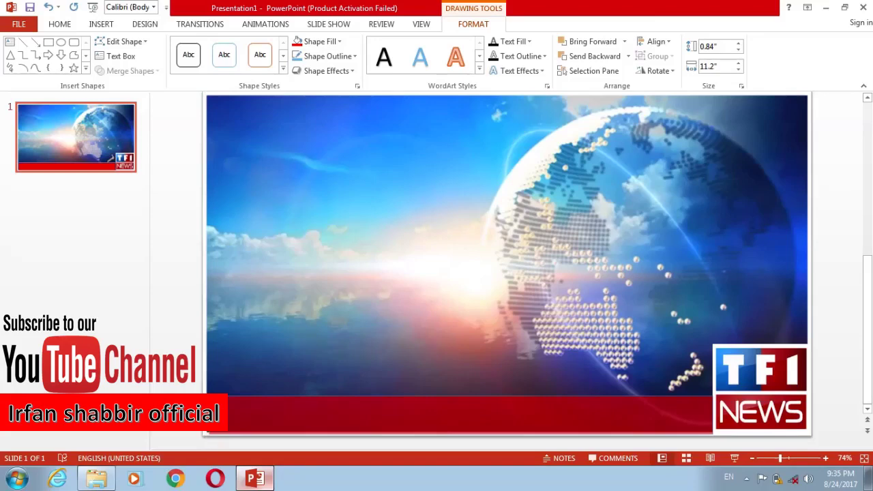
left_click(493, 358)
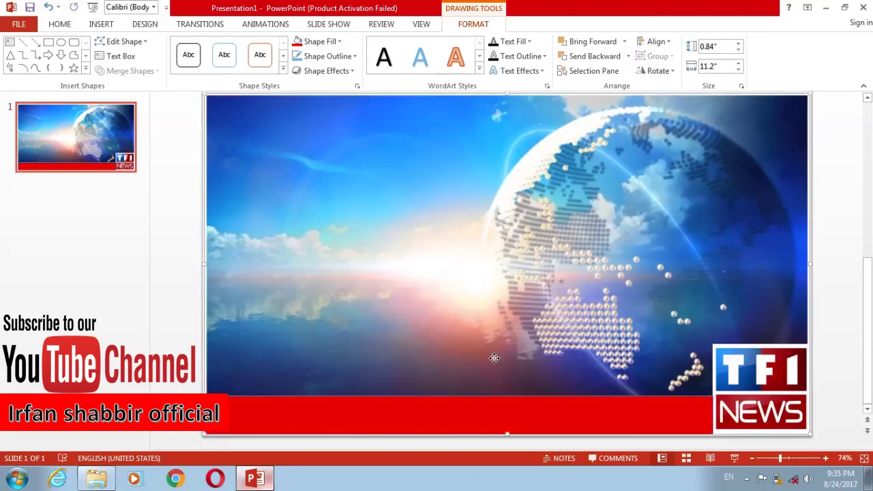
left_click(517, 433)
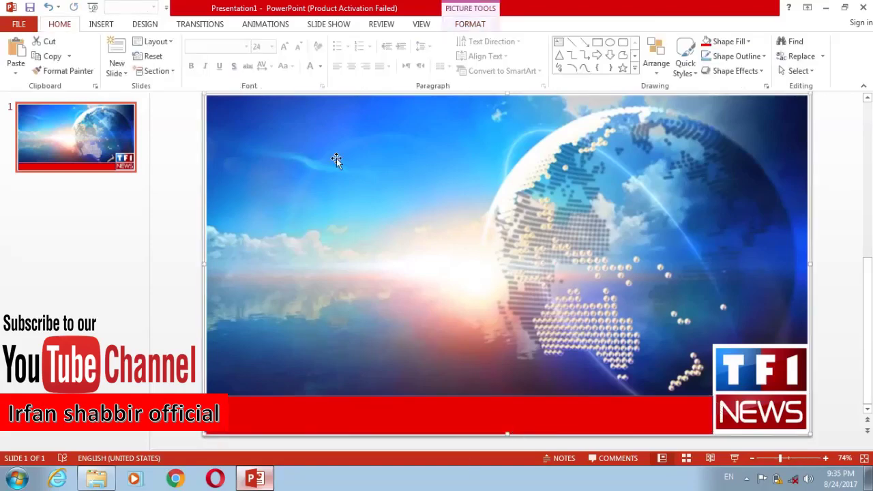
Insert the Wildlife clip from Sample Videos using Video on My PC
left_click(95, 26)
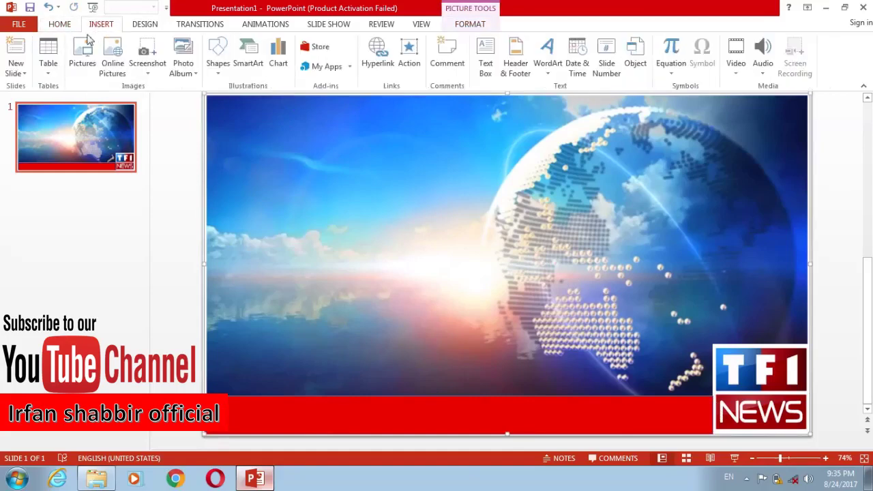
left_click(738, 64)
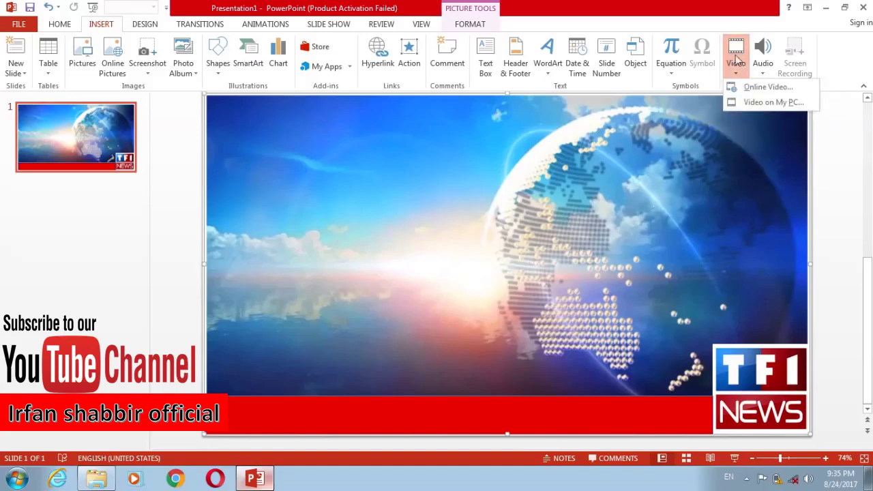
left_click(96, 39)
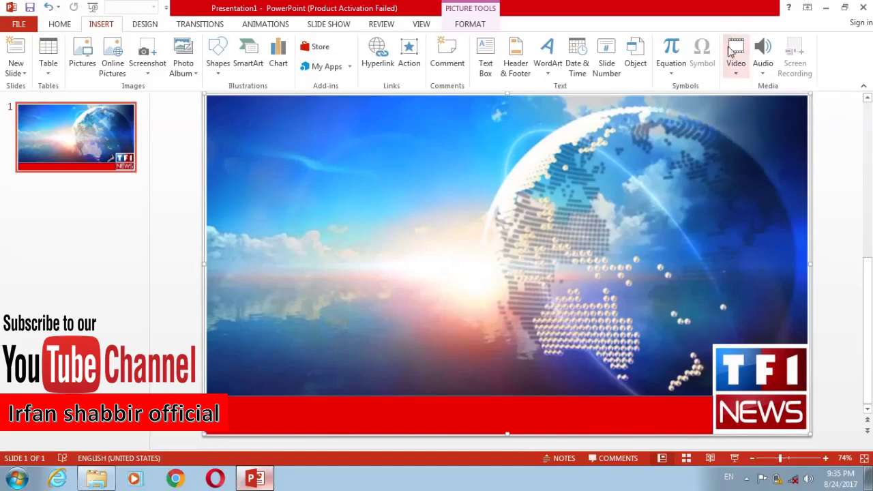
left_click(736, 60)
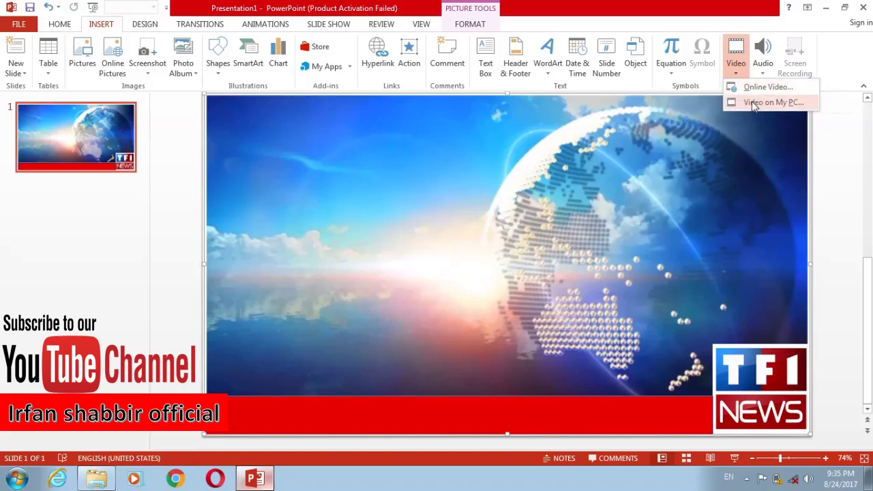
left_click(755, 104)
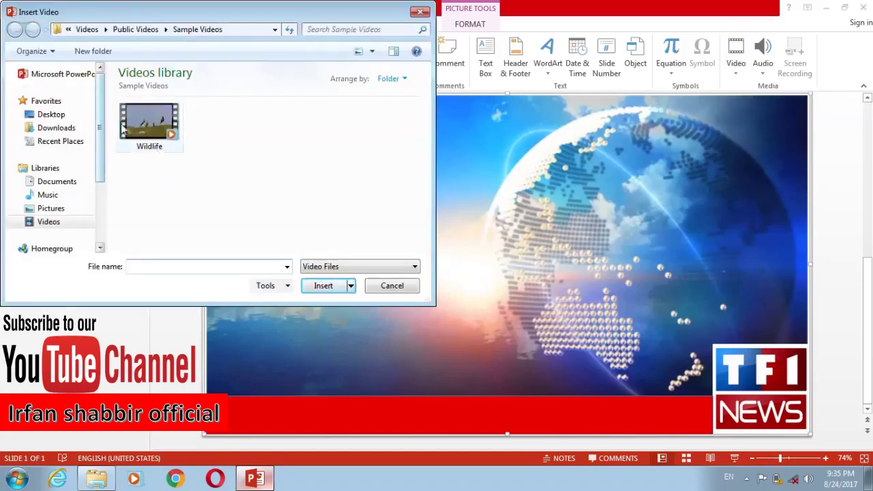
left_click(148, 123)
left_click(328, 292)
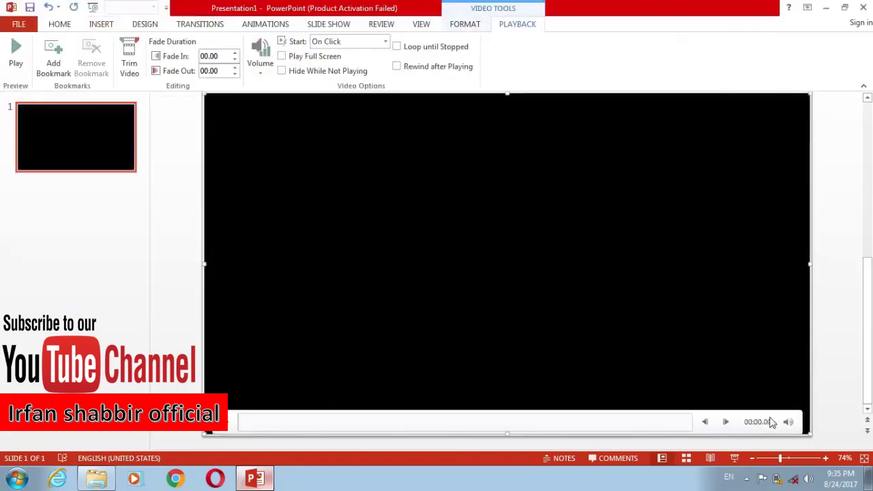
left_click(808, 431)
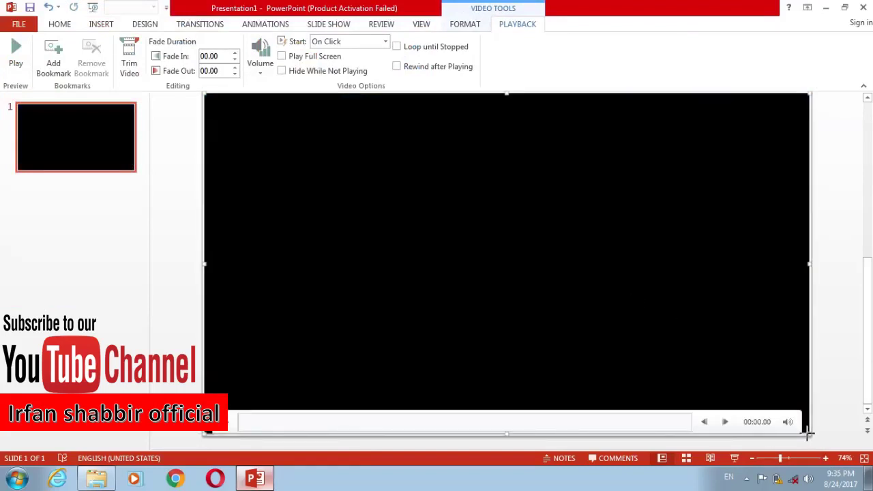
left_click(806, 430)
Shrink the video into a box on the slide's left and apply the black-framed Video Style
mouse_move(786, 426)
left_mouse_down()
mouse_move(580, 335)
mouse_move(386, 293)
mouse_move(341, 247)
mouse_move(349, 356)
left_mouse_up()
left_click_drag(316, 255, 326, 264)
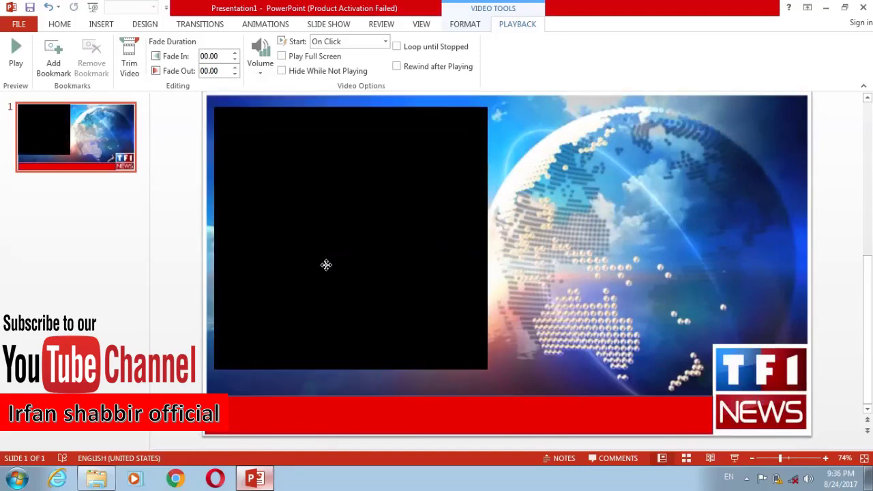
double_click(330, 239)
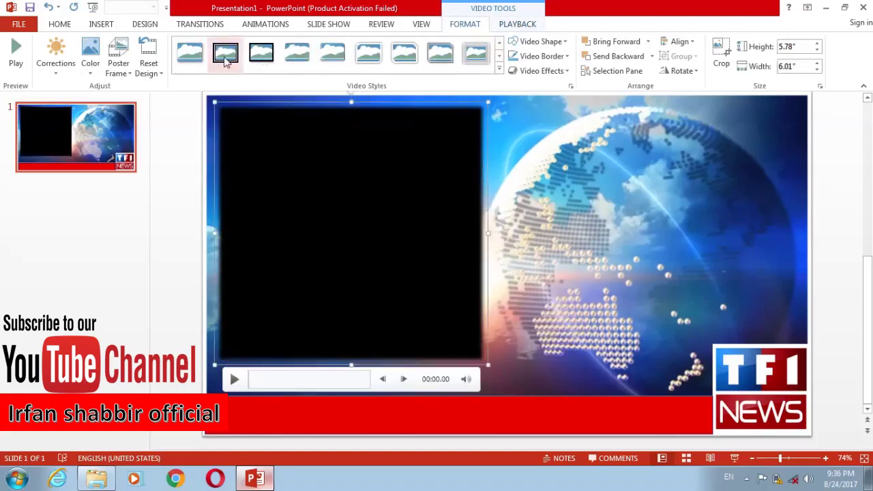
left_click(226, 54)
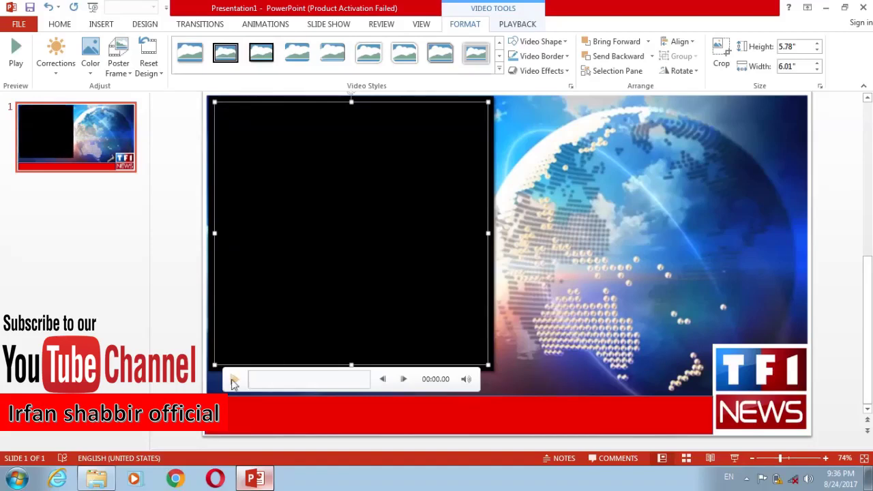
Preview the video, set its volume to maximum, and nudge it slightly right and down
left_click(234, 380)
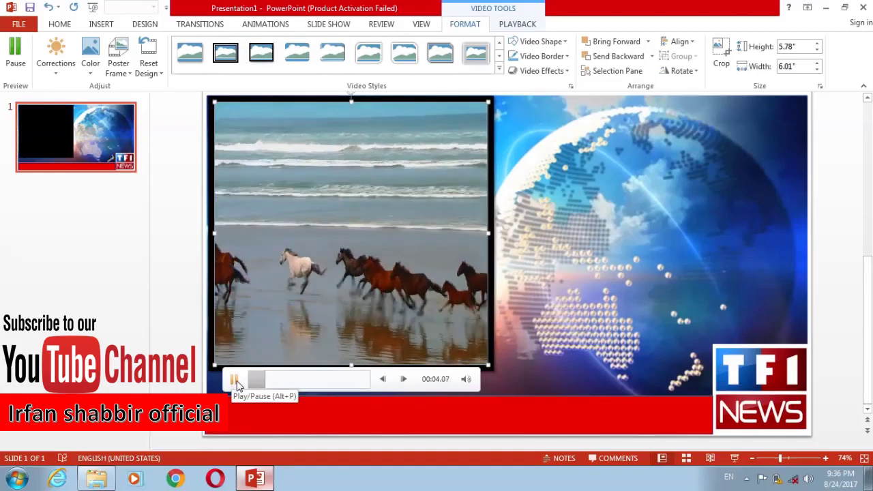
left_click(234, 380)
mouse_move(476, 385)
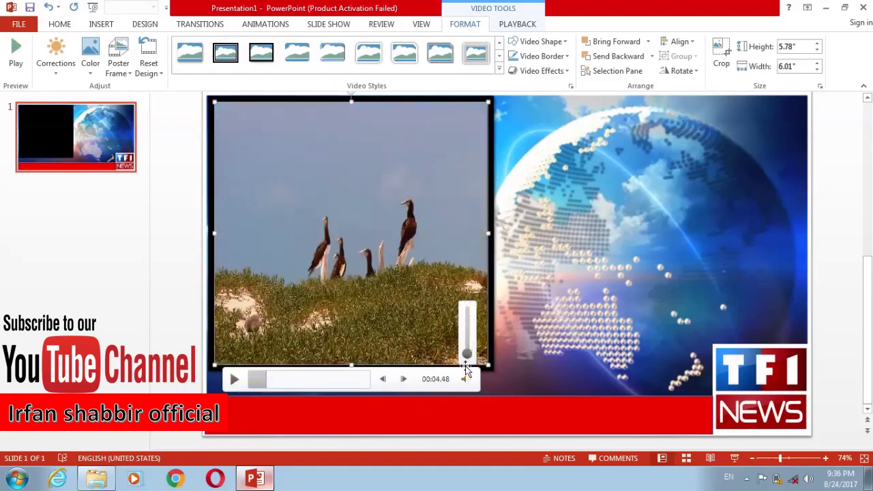
left_click_drag(466, 353, 470, 320)
left_click_drag(470, 315, 470, 318)
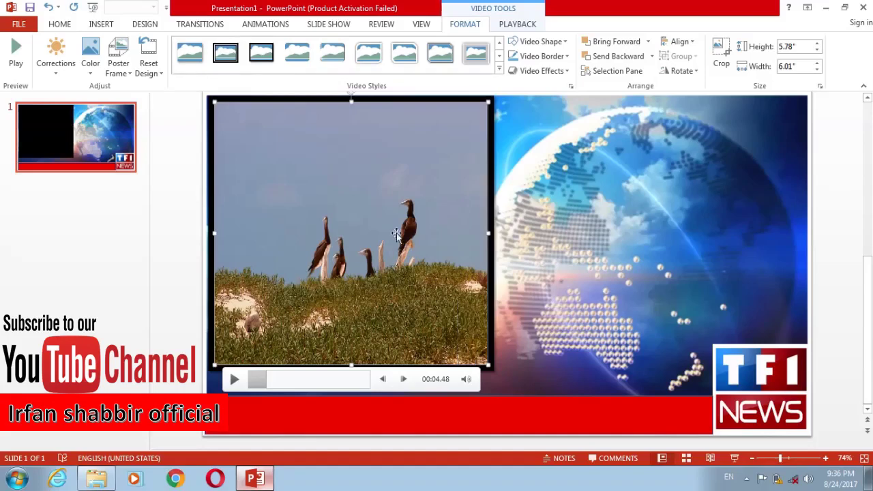
left_click_drag(392, 224, 395, 236)
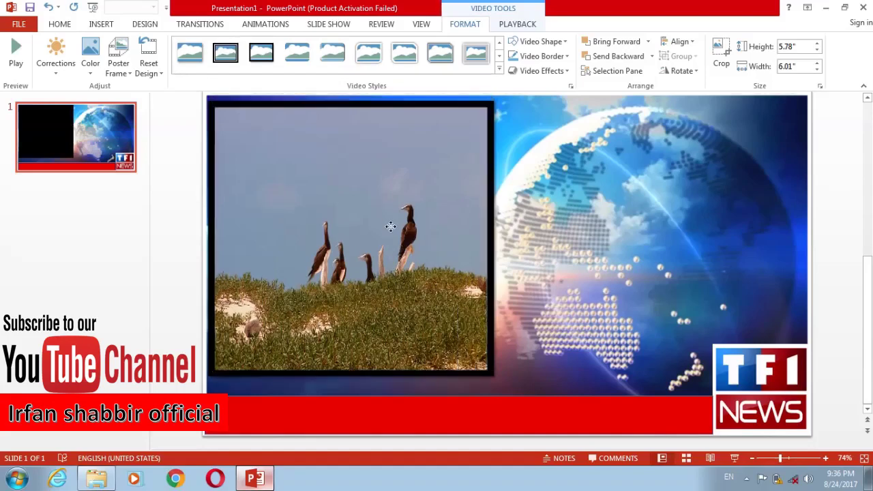
left_click(566, 261)
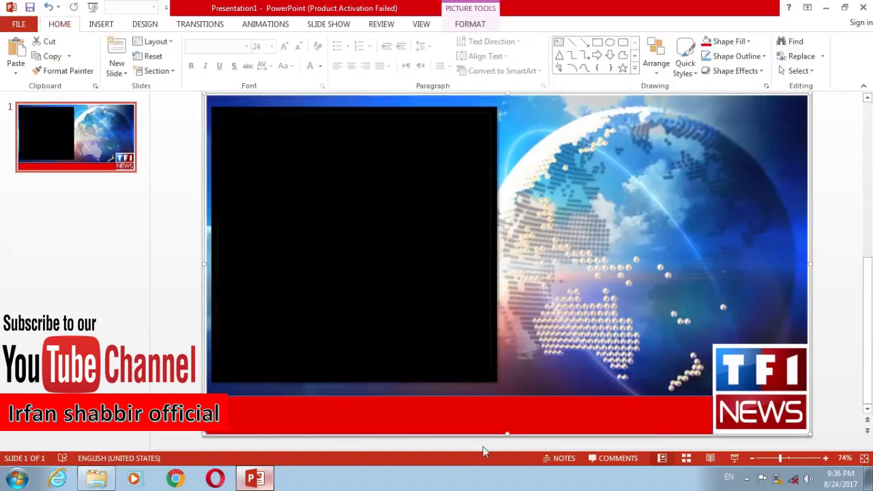
Add a 'Braking news' WordArt and move it onto the red bottom banner
left_click(477, 417)
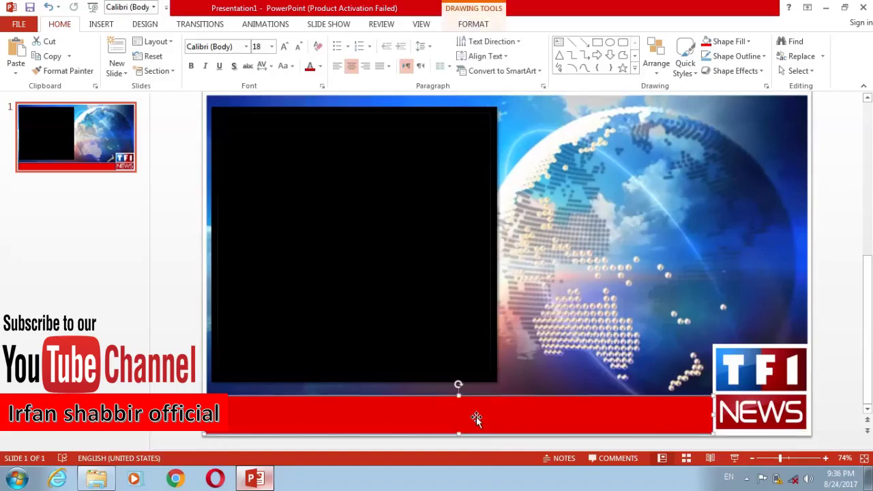
double_click(477, 417)
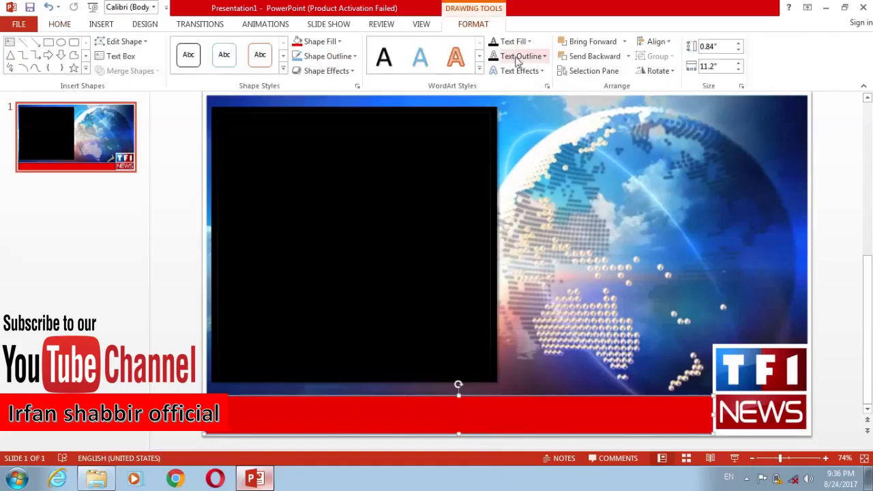
left_click(97, 24)
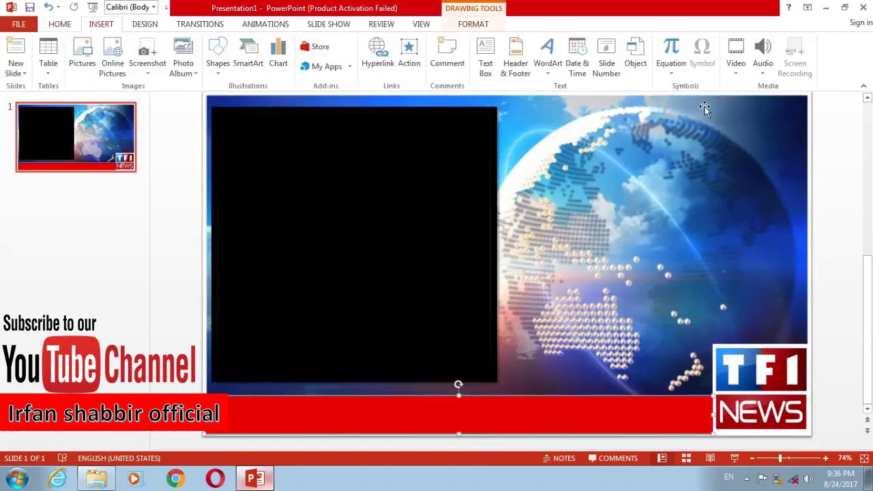
left_click(548, 61)
left_click(565, 196)
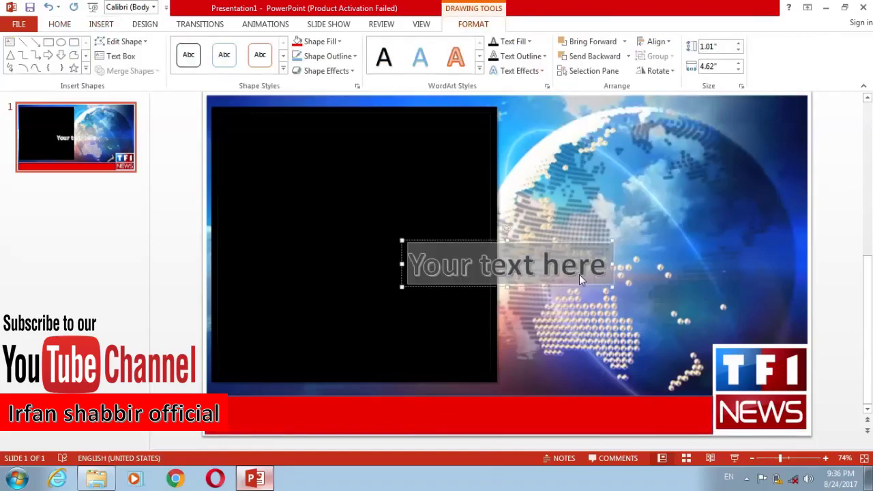
type("Brakin")
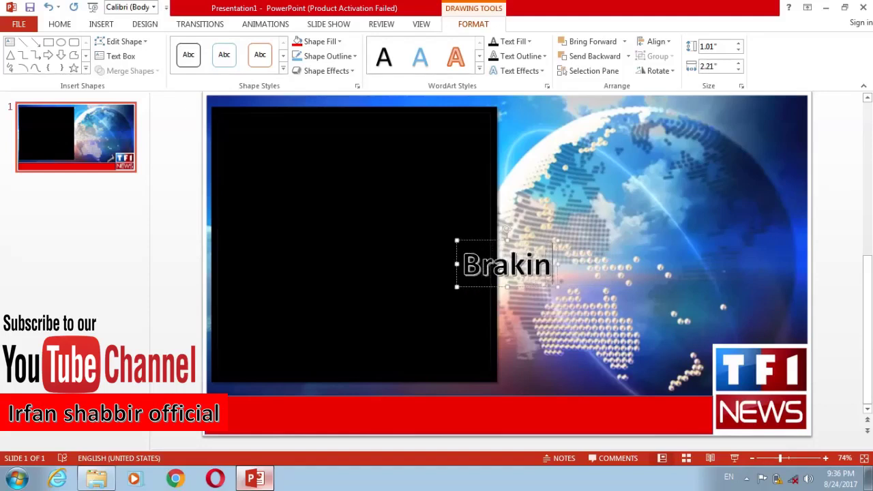
type("g")
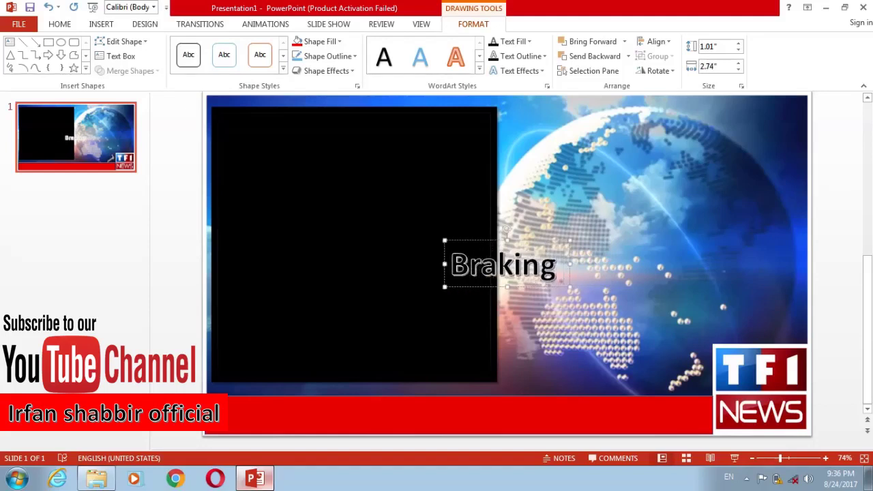
type(" news")
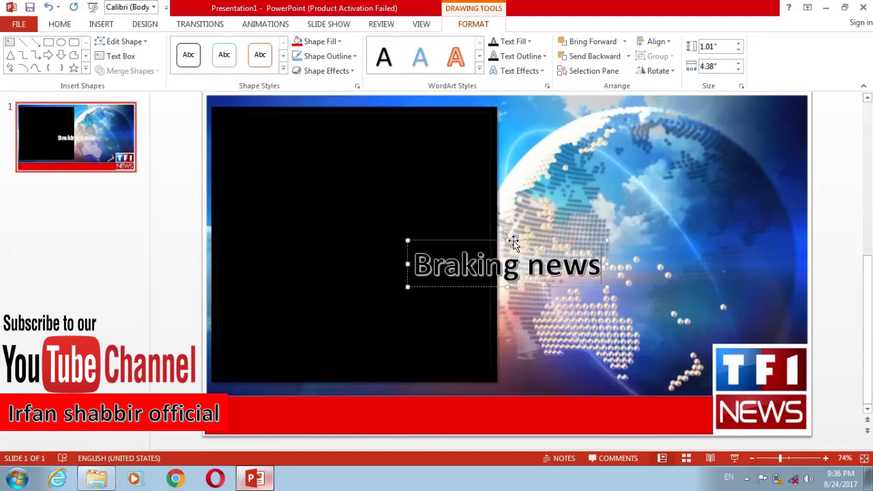
mouse_move(511, 241)
left_mouse_down()
mouse_move(495, 371)
mouse_move(451, 406)
mouse_move(455, 394)
left_mouse_up()
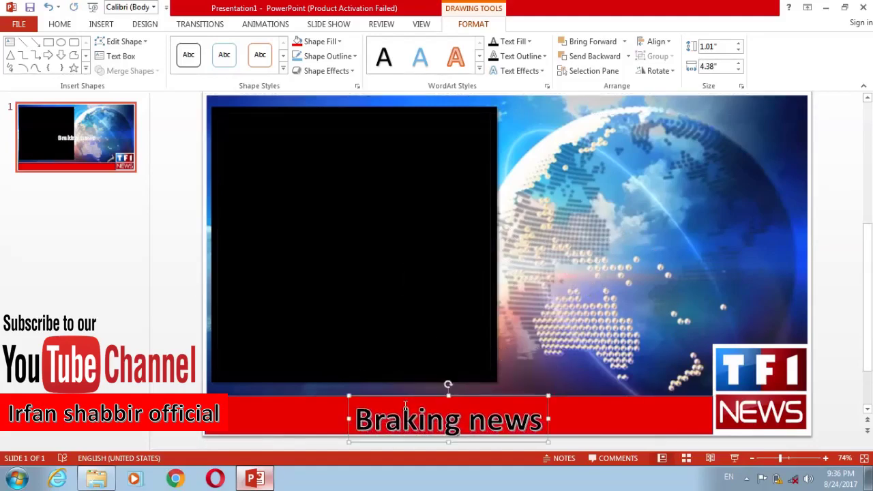
Set the 'Braking news' text to 44 pt font size
left_click(410, 417)
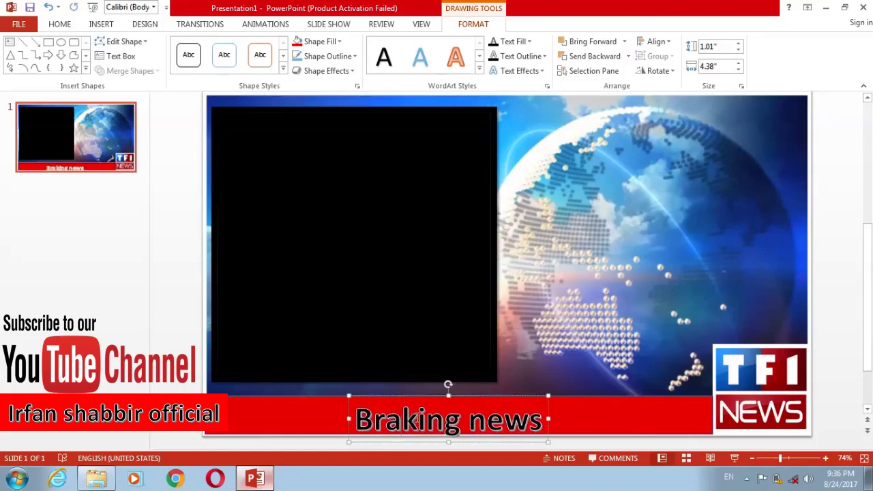
key("ctrl+a")
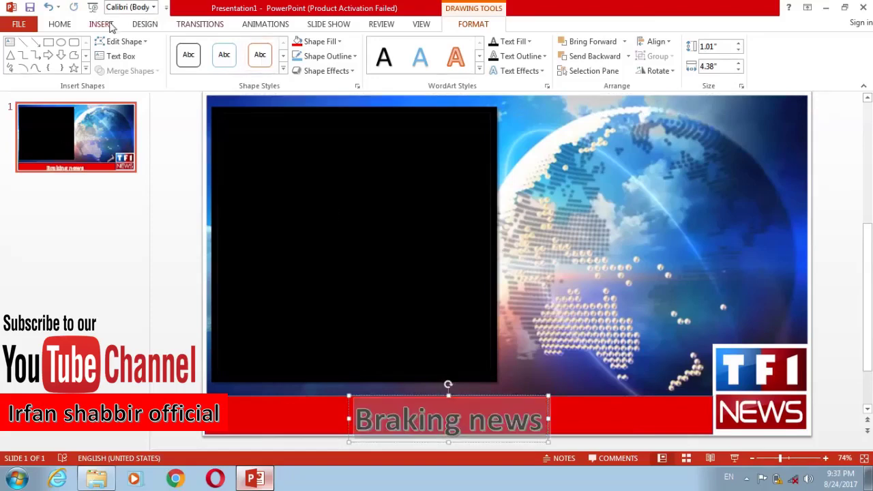
left_click(111, 26)
left_click(149, 27)
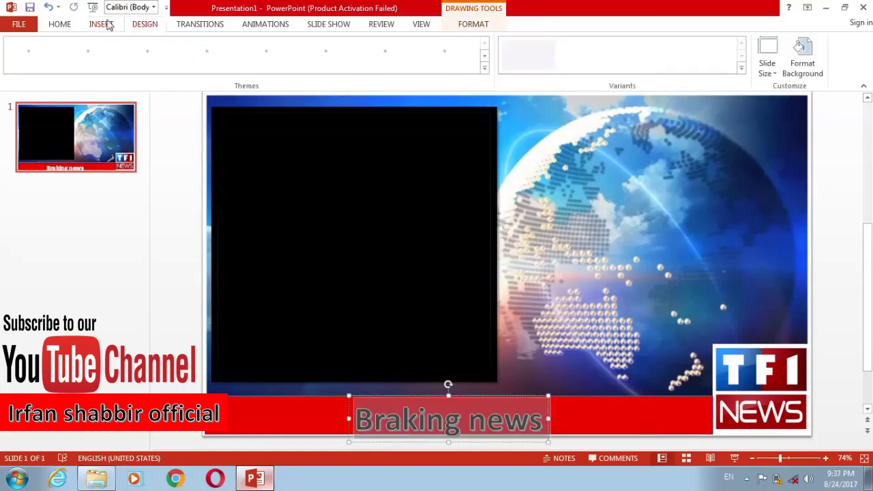
left_click(100, 24)
left_click(62, 26)
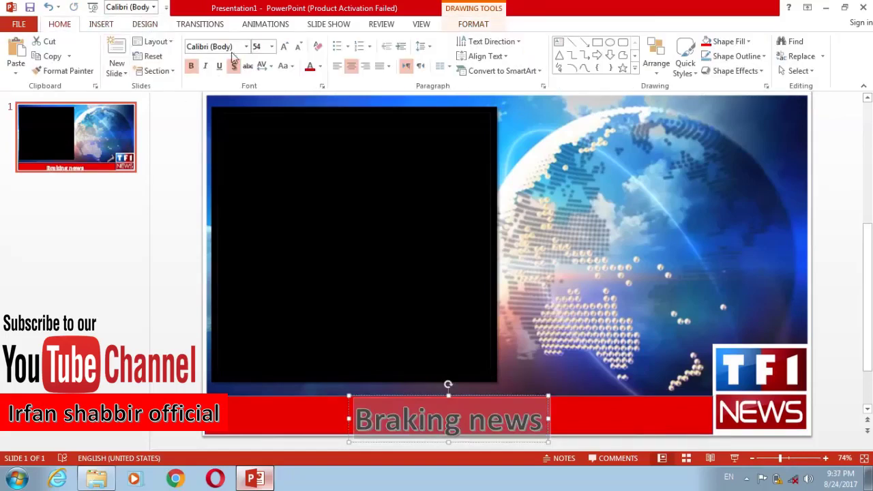
left_click(271, 47)
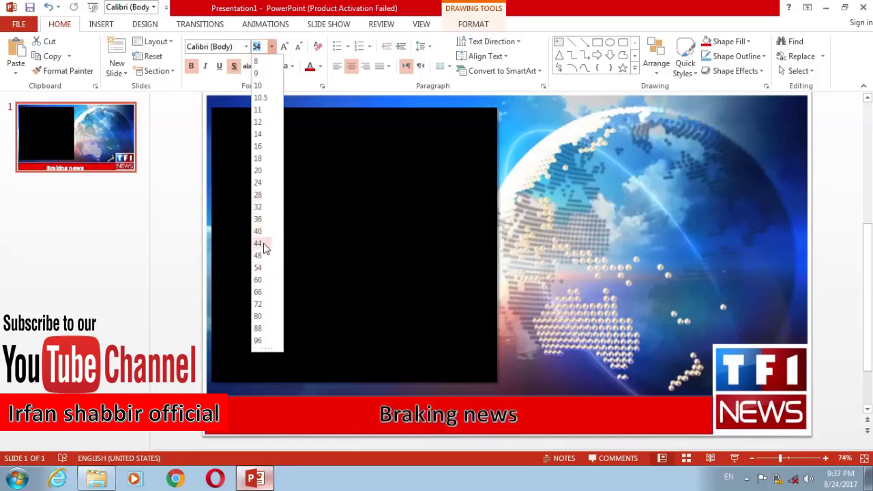
left_click(262, 244)
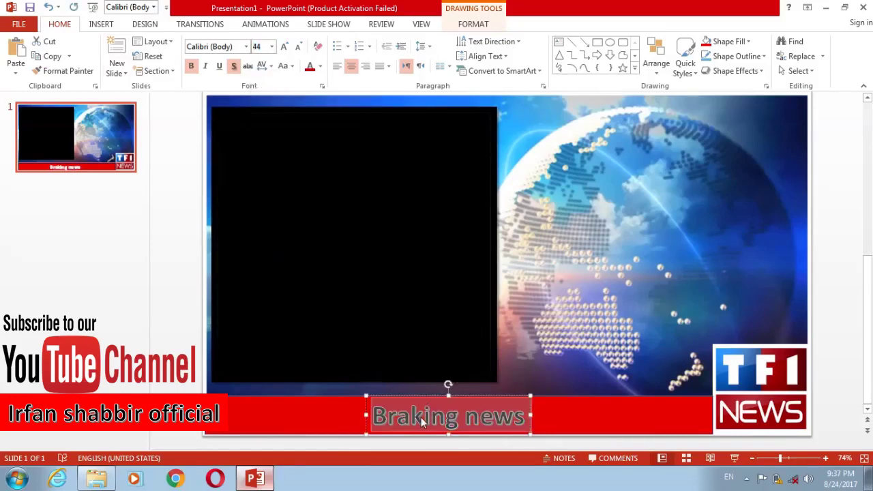
left_click(409, 419)
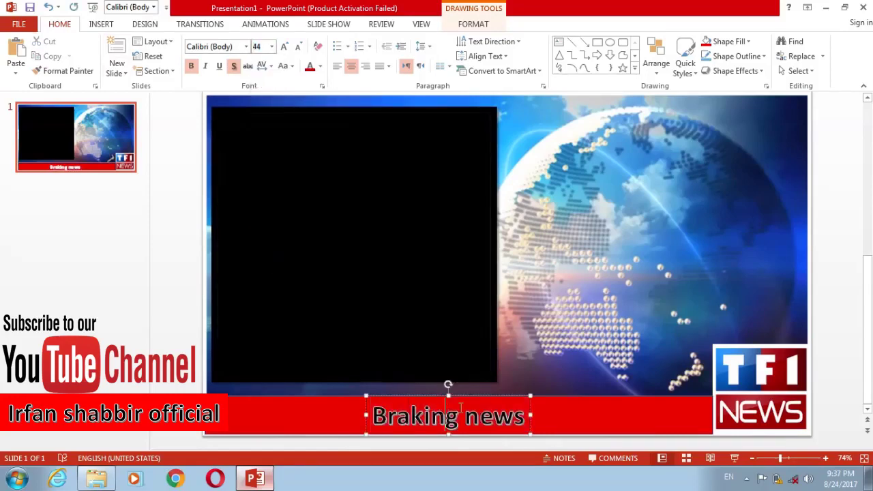
left_click(654, 292)
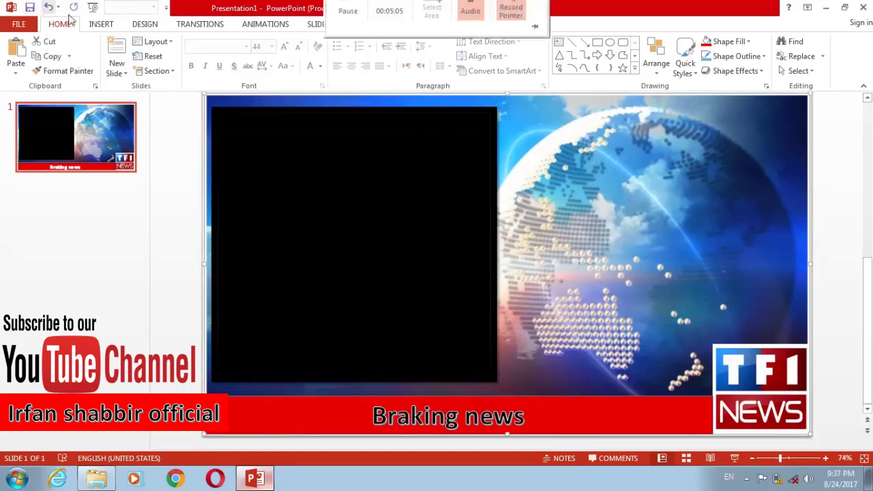
Insert a new WordArt box and move it up over the globe
left_click(107, 24)
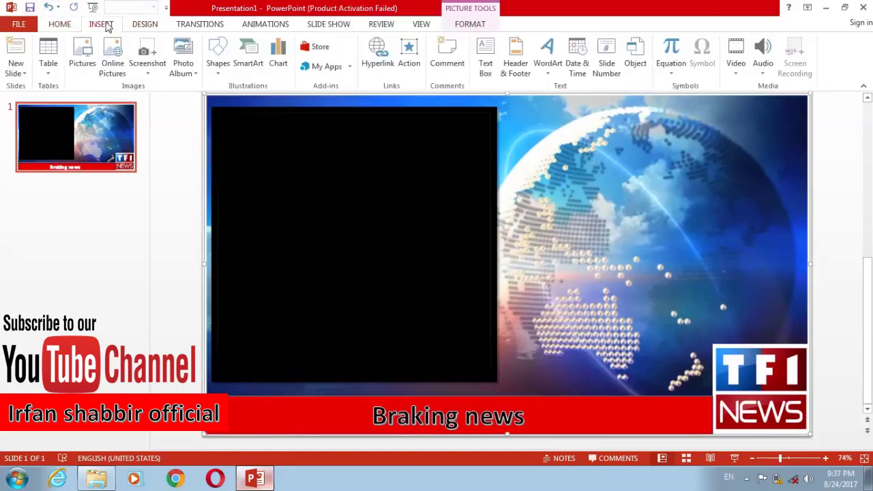
left_click(540, 58)
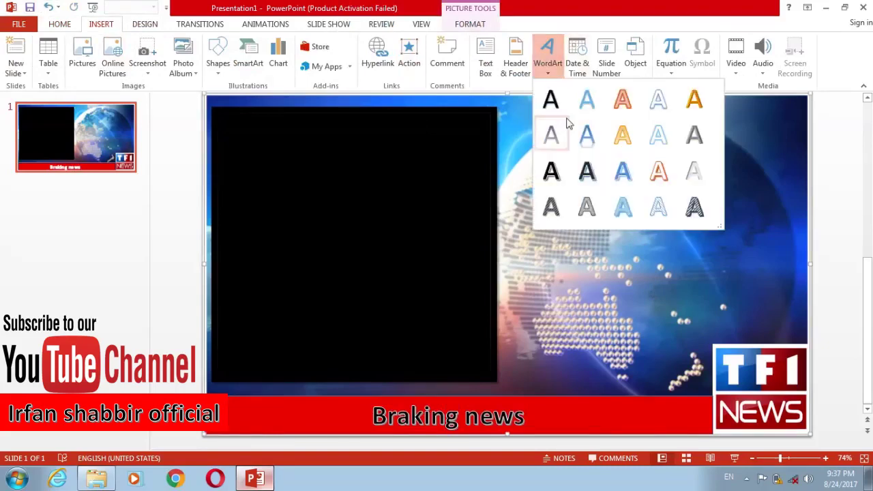
left_click(553, 181)
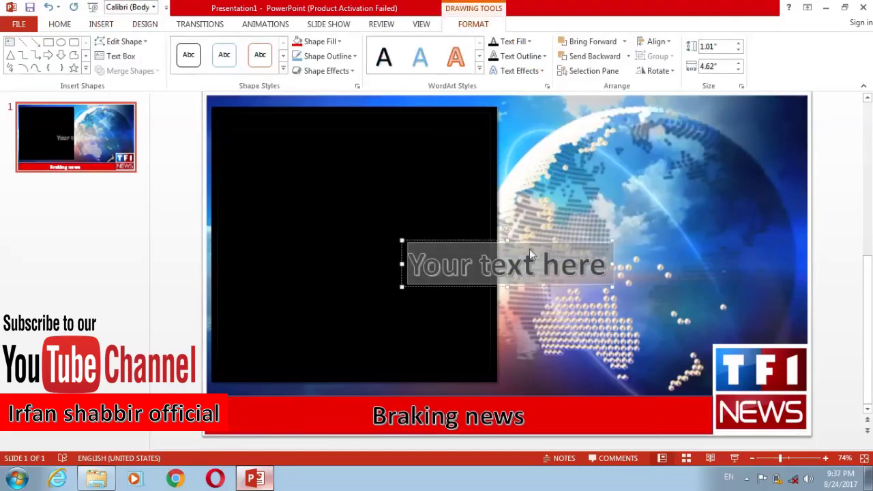
mouse_move(528, 243)
left_mouse_down()
mouse_move(645, 171)
mouse_move(612, 134)
left_mouse_up()
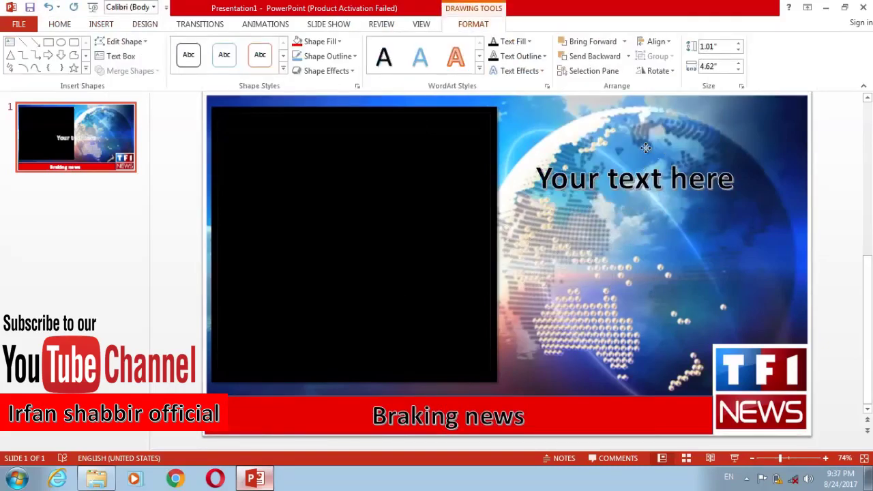
Replace the placeholder with 'The horse running' / 'Beside the Sea' on two lines
left_click_drag(708, 170, 471, 176)
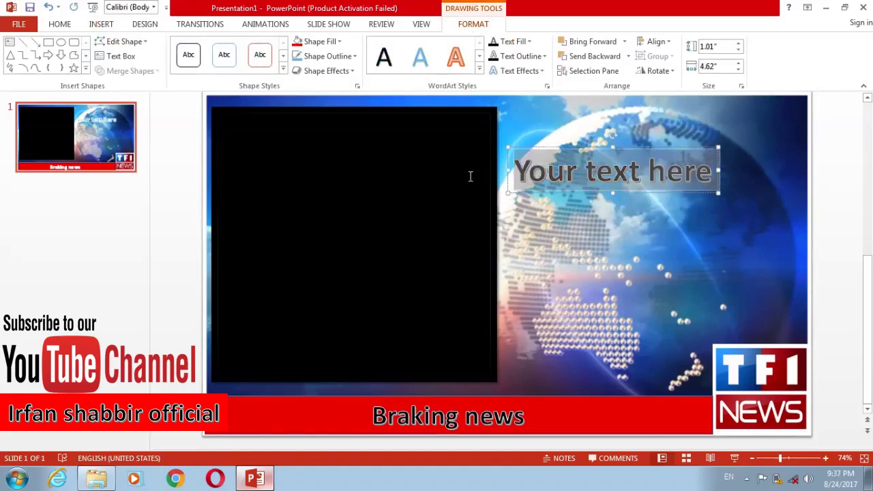
key("Delete")
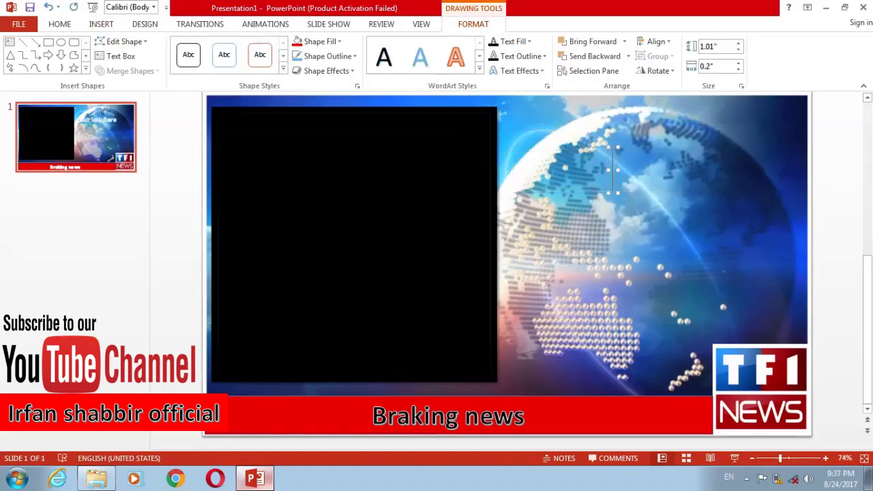
type("The")
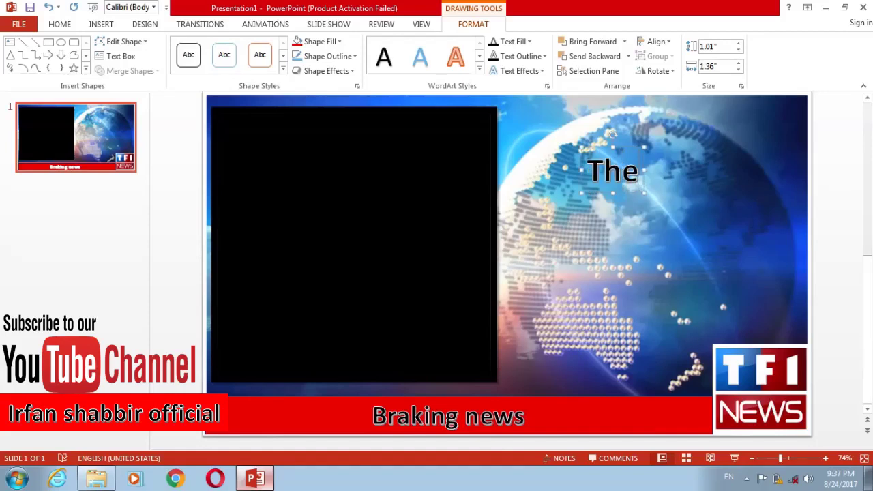
key("BackSpace")
key("BackSpace")
type("he")
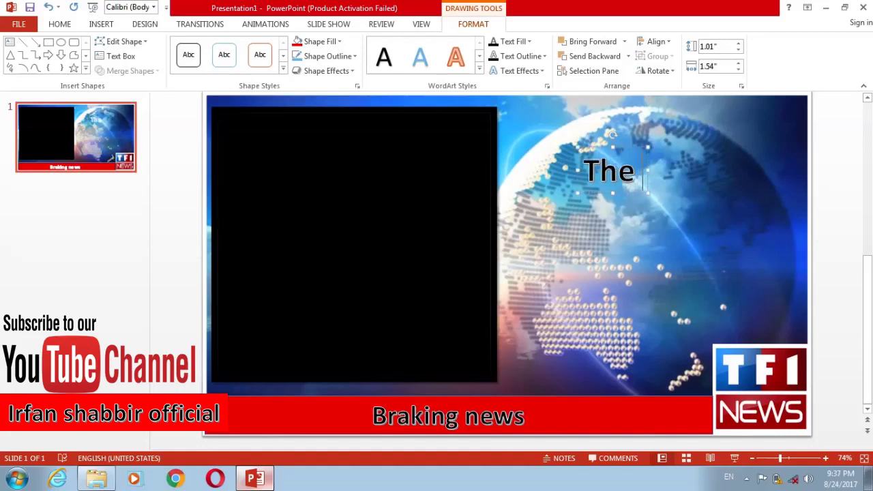
type("horse ")
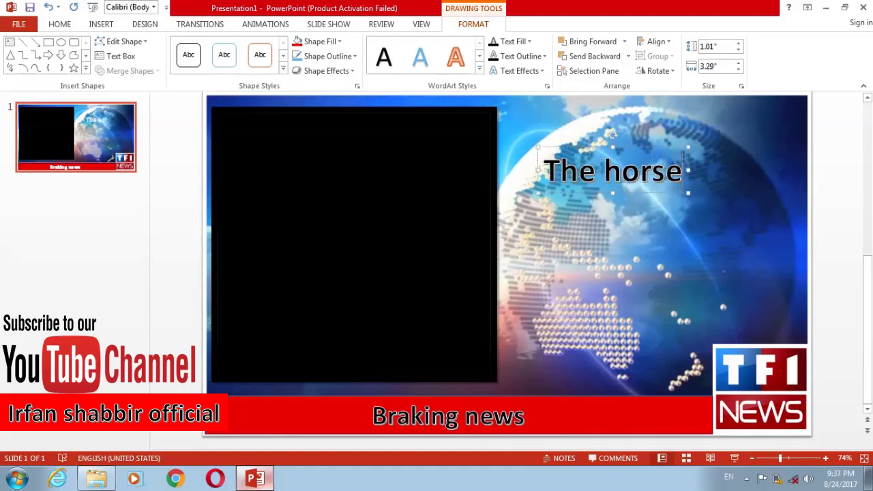
type("runnin")
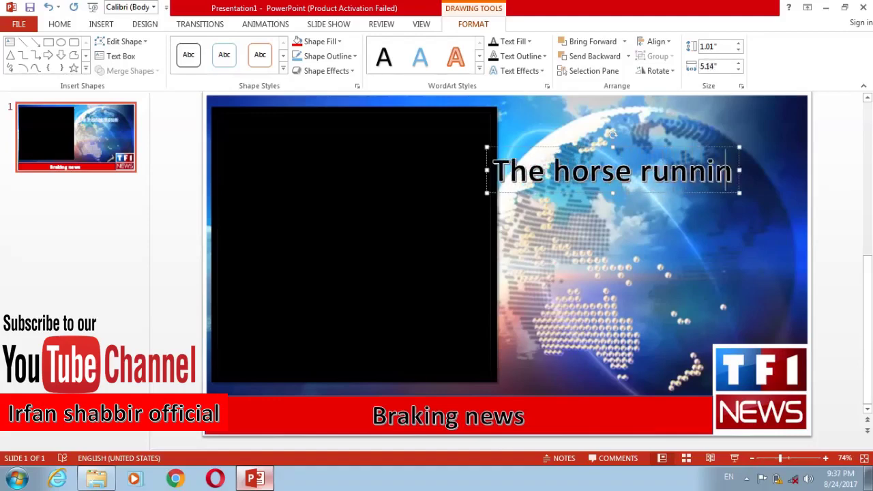
type("g")
key("BackSpace")
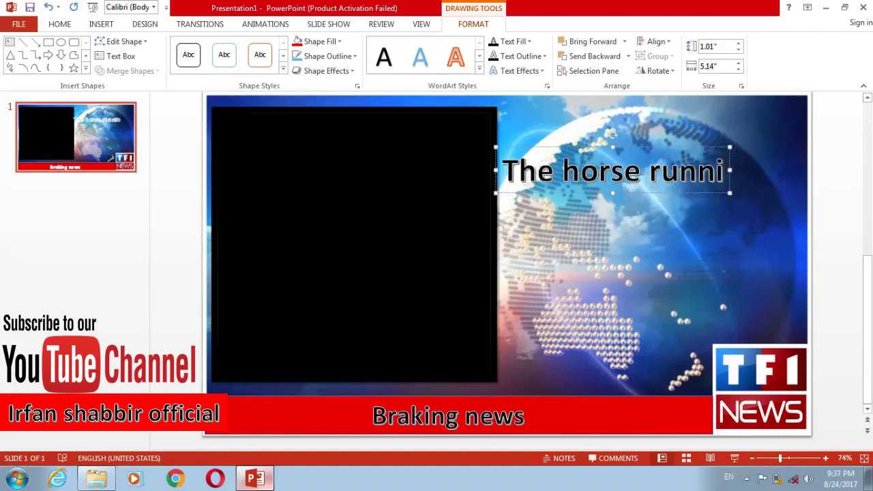
type("ng")
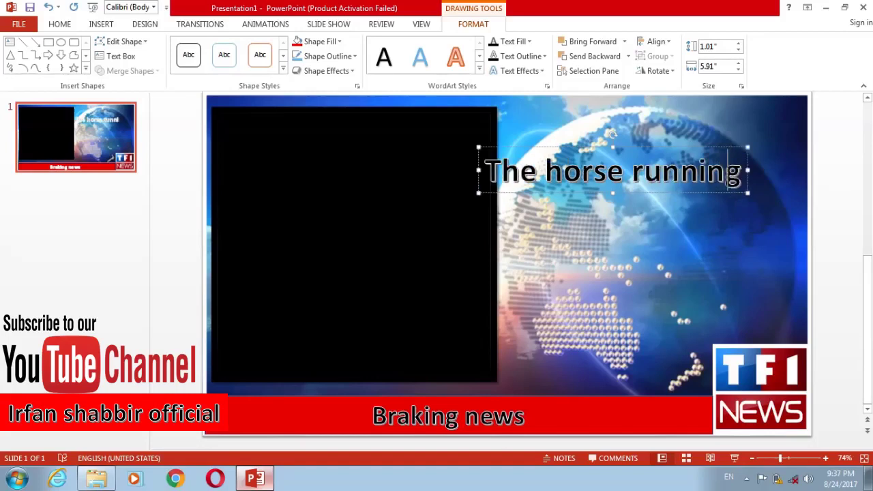
key("Return")
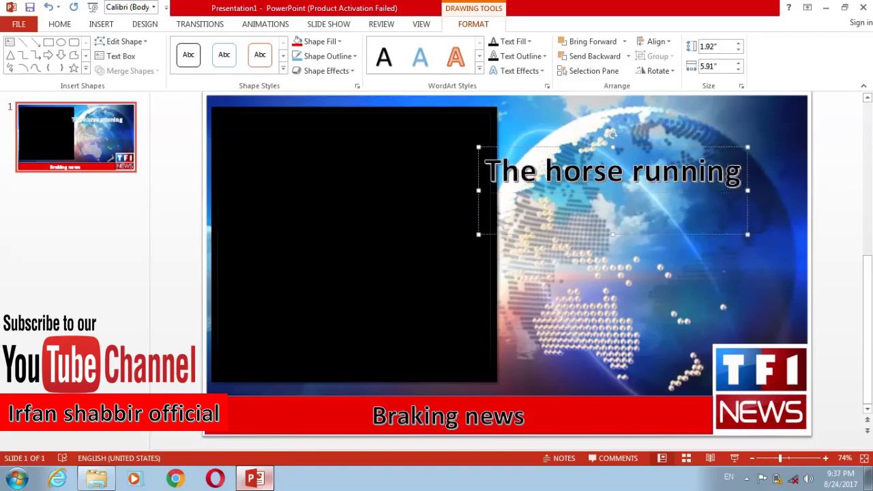
type("Besid")
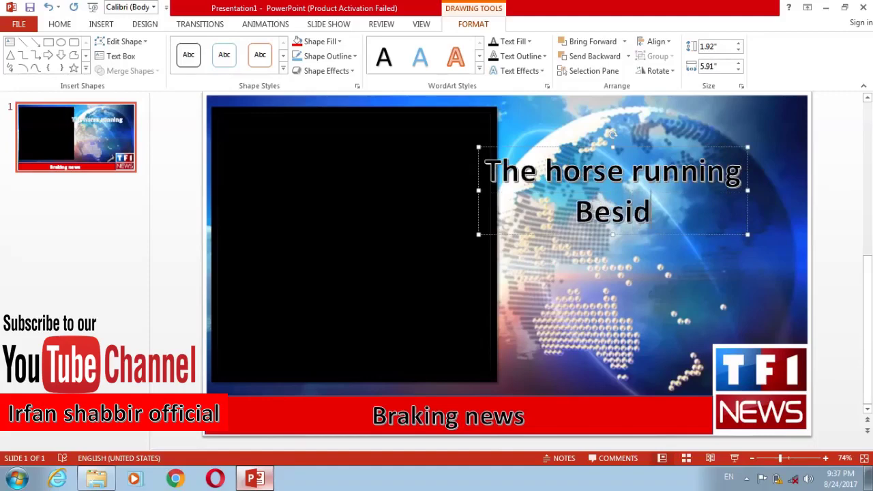
type("e the S")
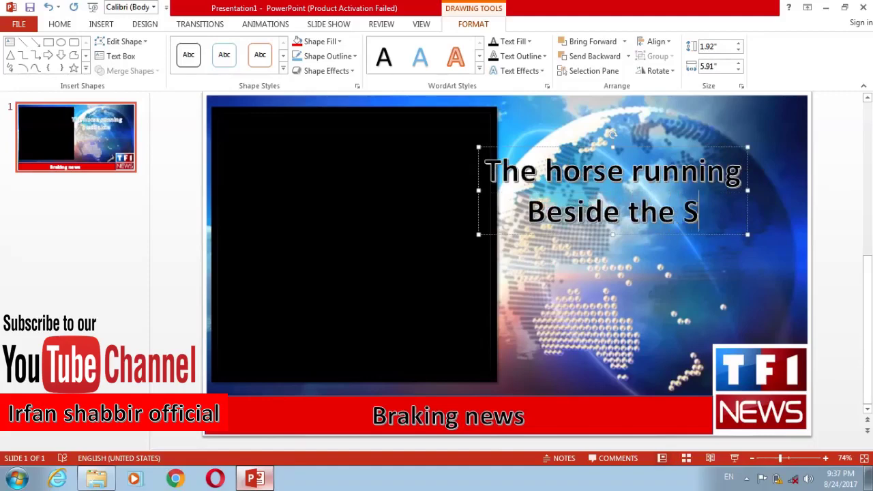
type("ea")
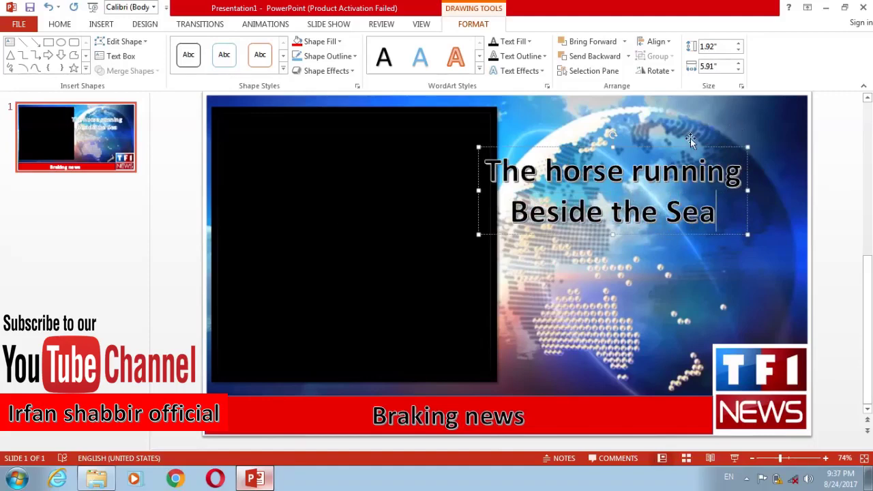
mouse_move(665, 144)
left_mouse_down()
mouse_move(716, 155)
mouse_move(669, 159)
left_mouse_up()
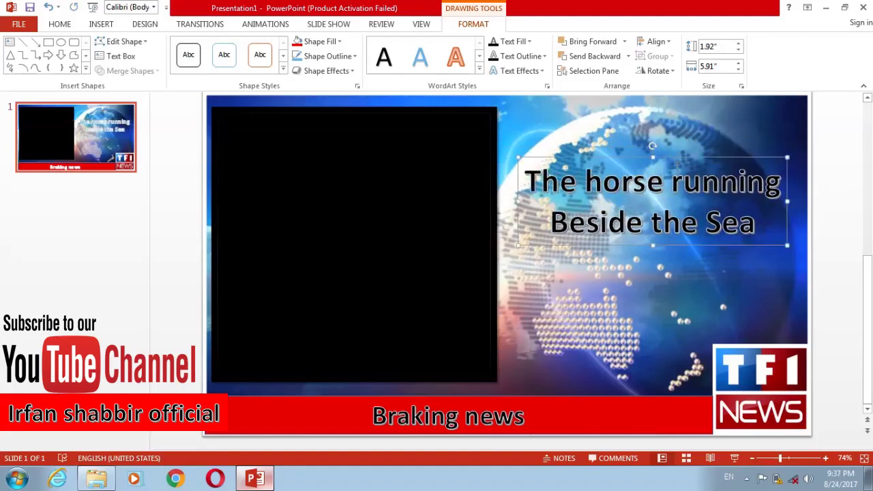
Select the title and 'Braking news' boxes and preview Appear, Shape and Zoom animations
left_click(648, 193)
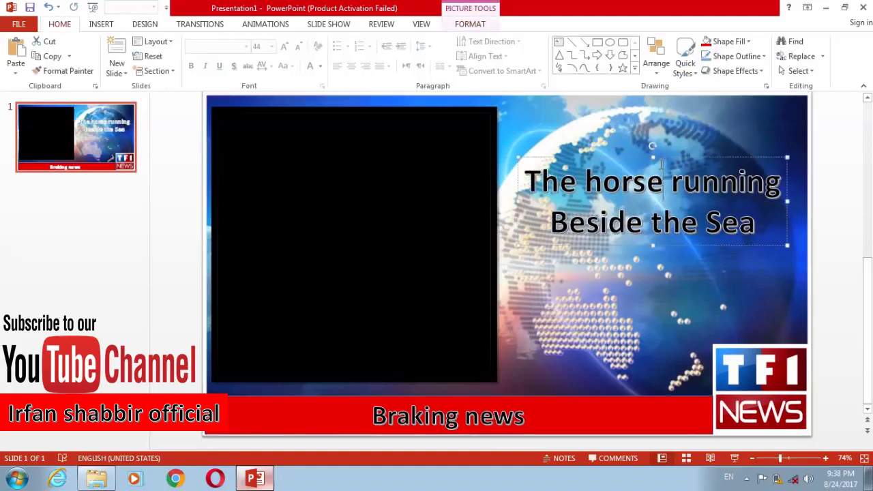
left_click(670, 159)
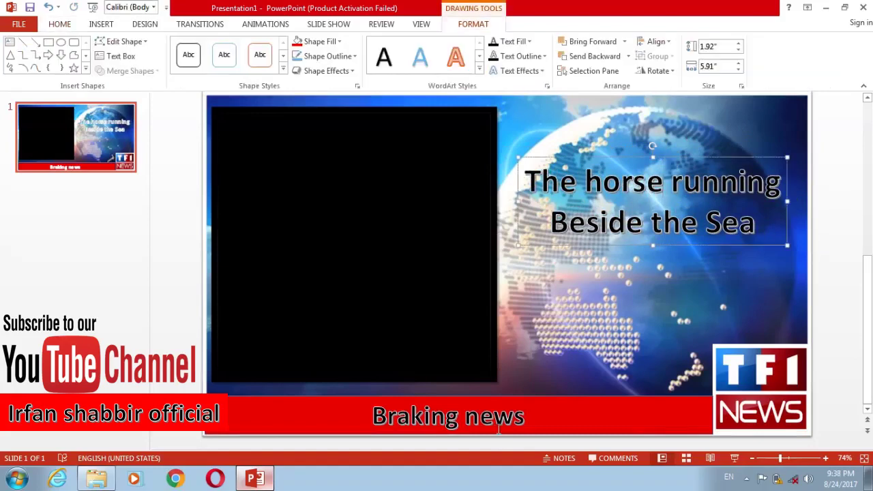
left_click(489, 399)
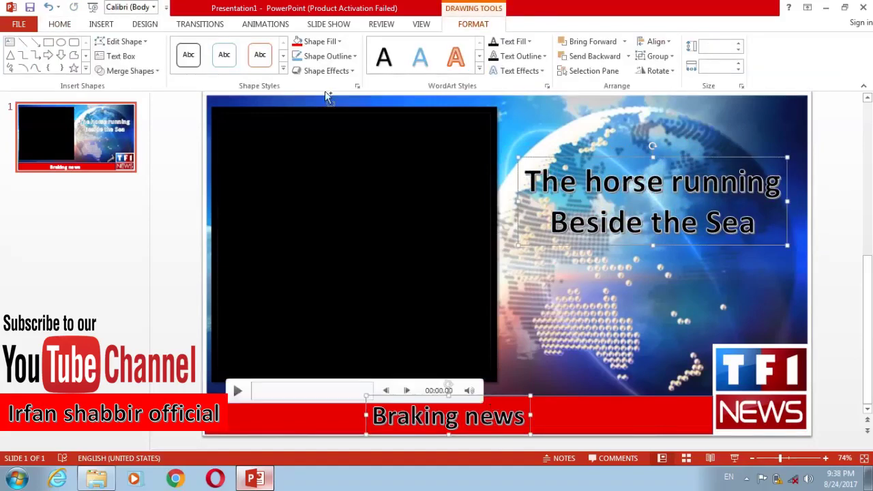
left_click(260, 26)
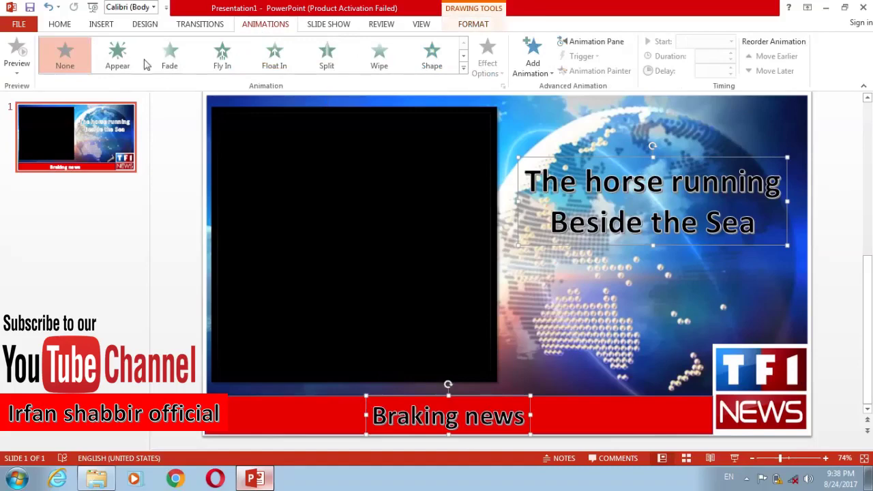
left_click(120, 59)
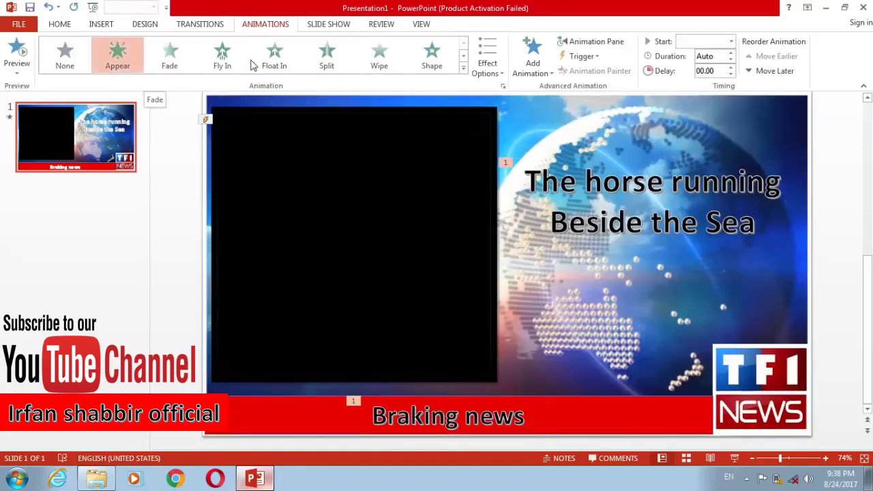
left_click(445, 54)
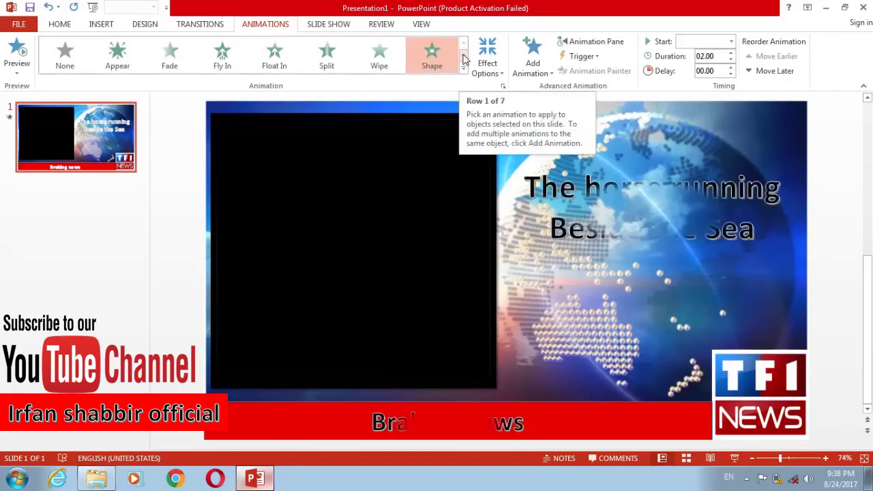
left_click(463, 56)
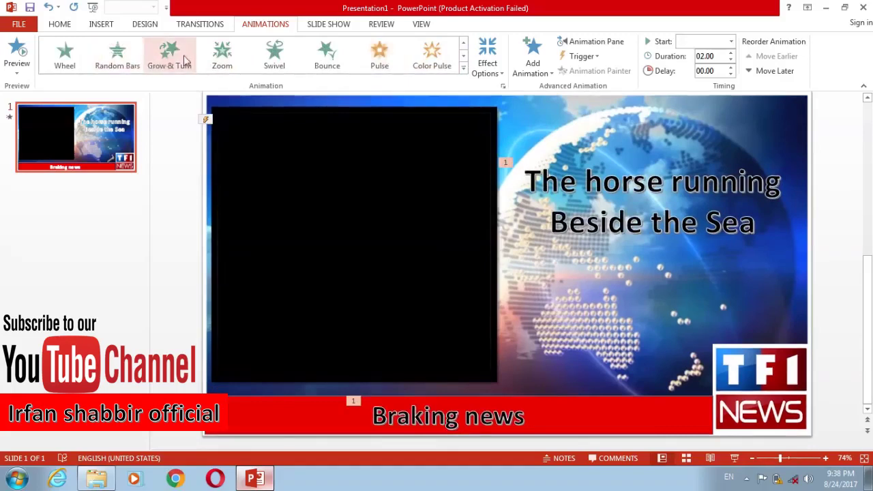
left_click(225, 56)
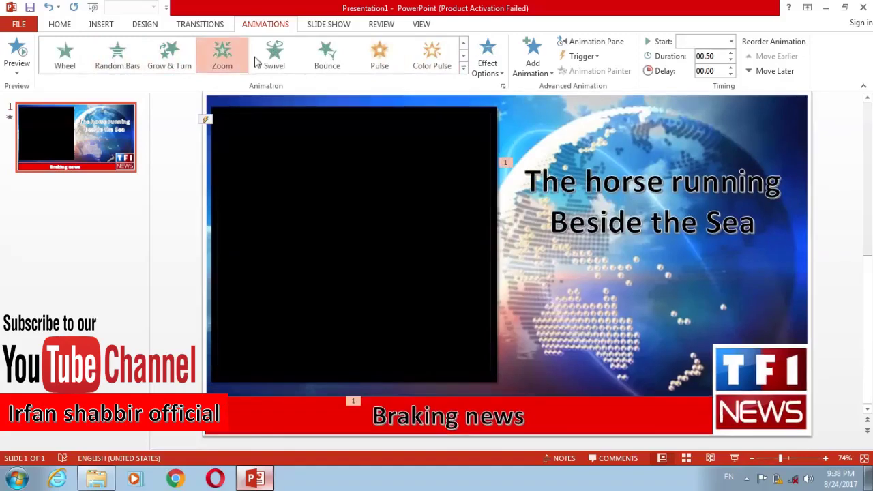
Try Bounce, Pulse and Color Pulse, then apply Brush Color emphasis to both texts
left_click(333, 56)
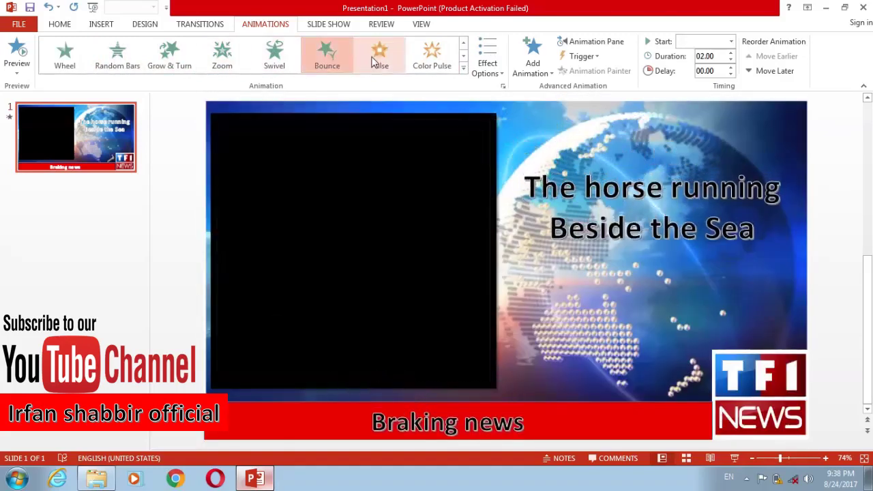
left_click(379, 60)
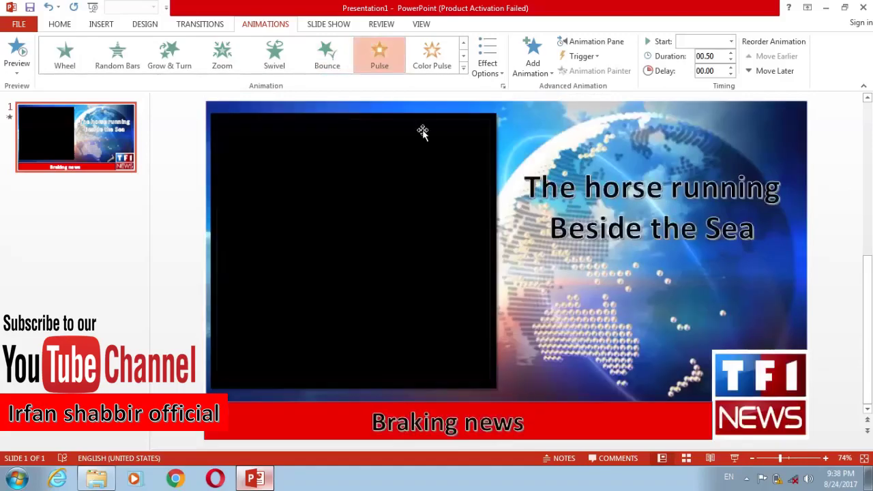
left_click(437, 59)
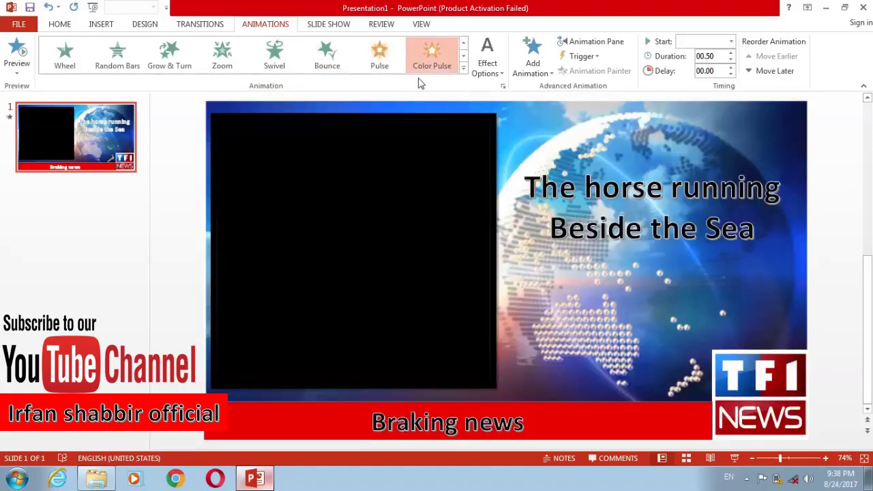
left_click(465, 45)
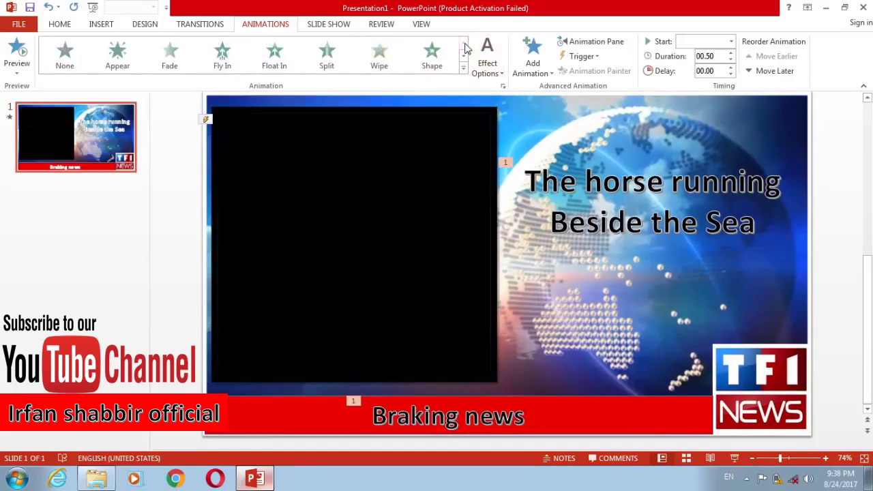
left_click(463, 56)
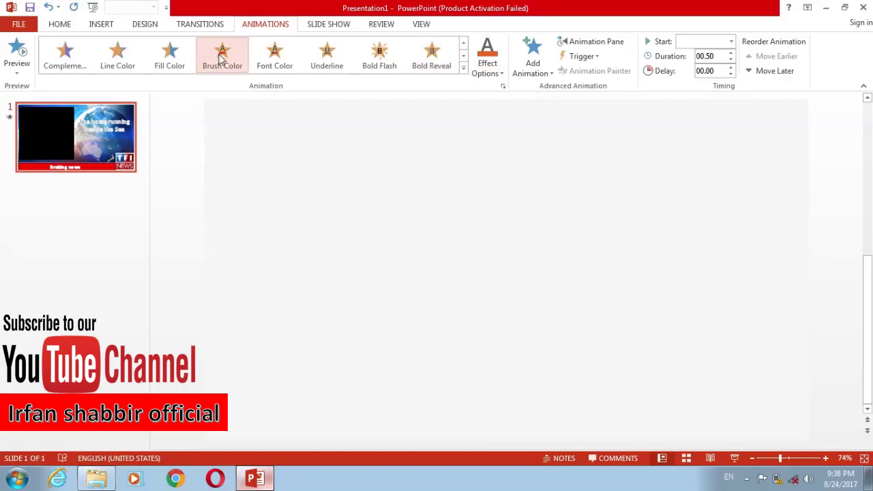
left_click(221, 58)
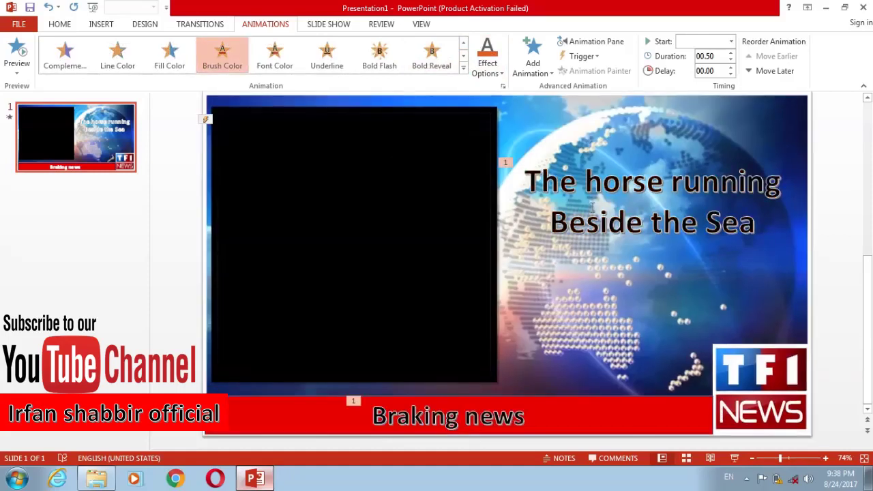
Give the TF1 NEWS logo a Swivel entrance animation
left_click(779, 395)
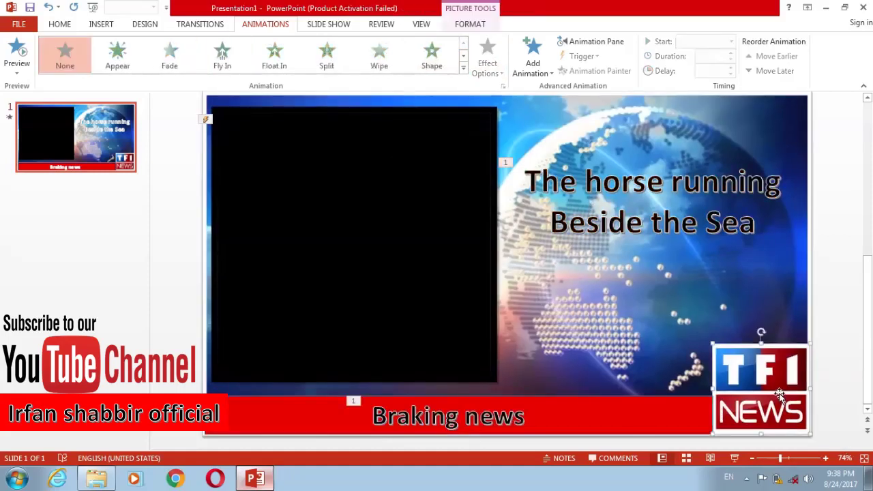
left_click(463, 59)
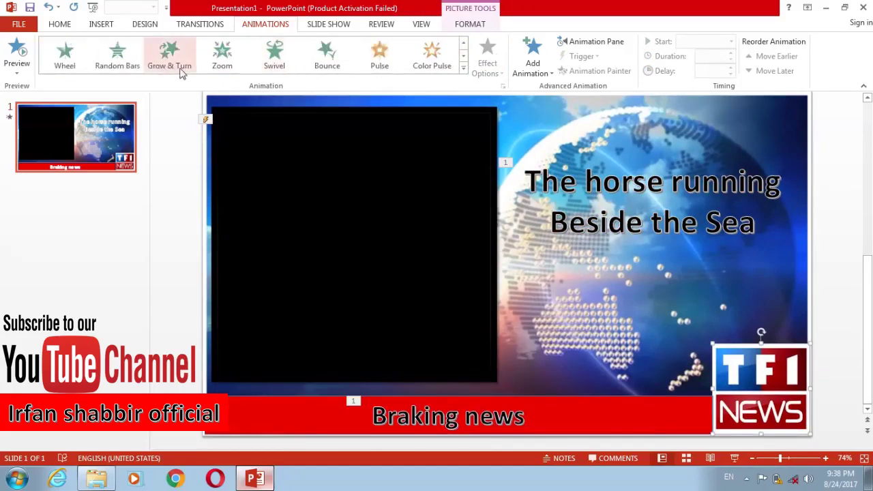
left_click(280, 60)
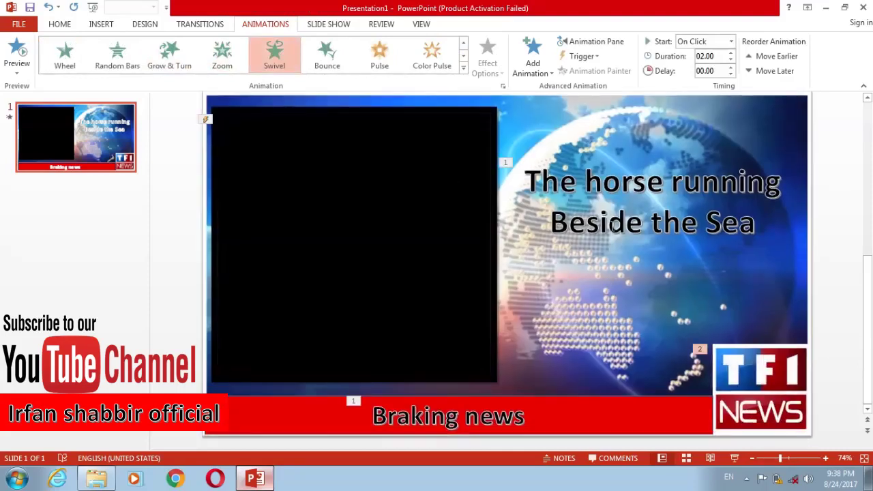
left_click(418, 293)
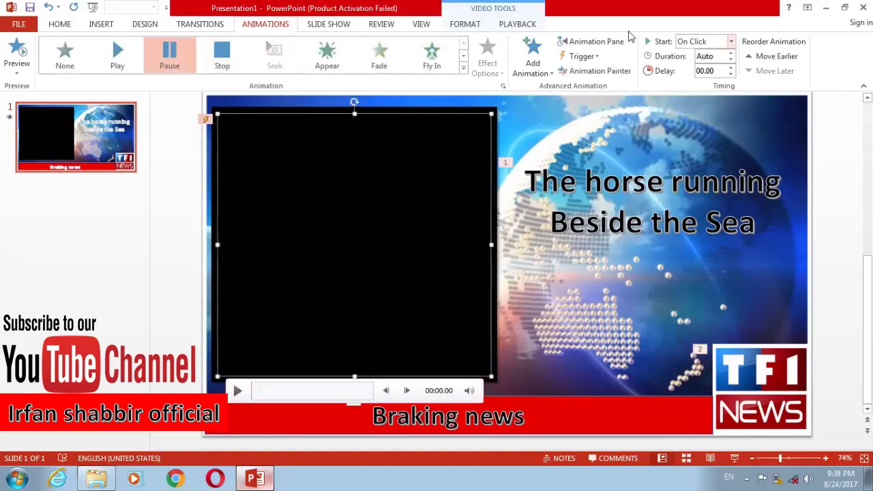
In the Animation Pane, set the title and Braking news animations to start With Previous
left_click(611, 41)
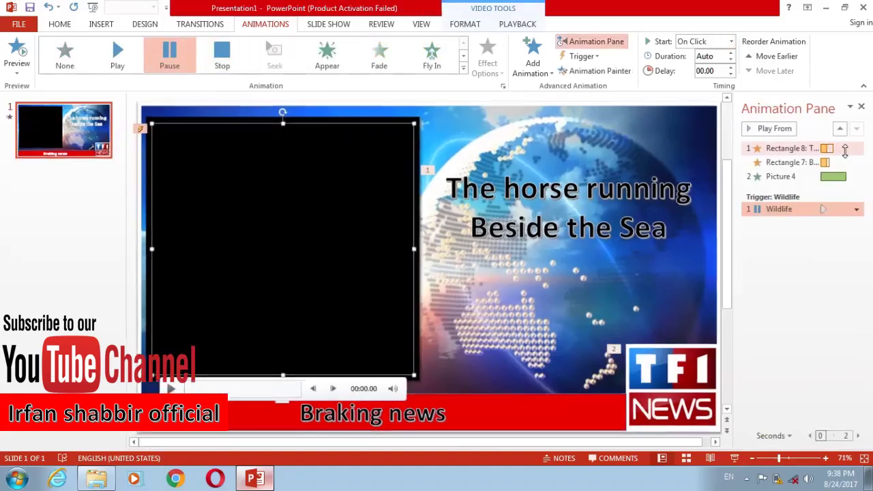
left_click(857, 151)
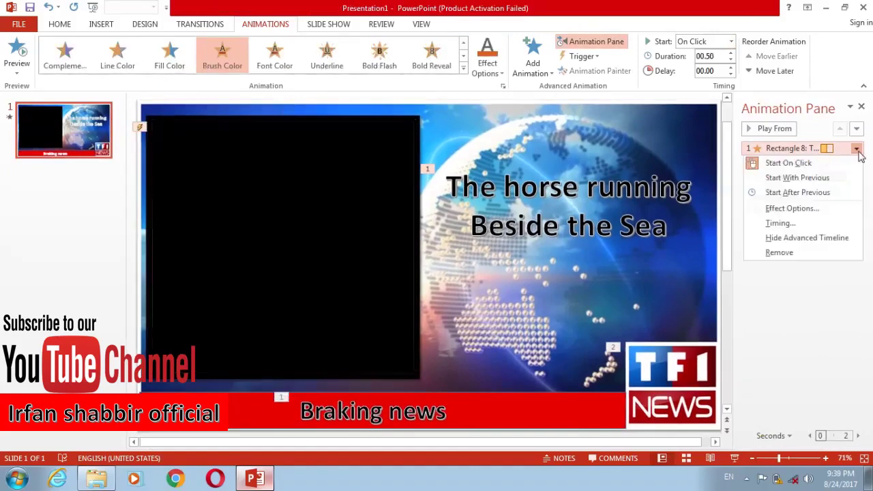
left_click(827, 178)
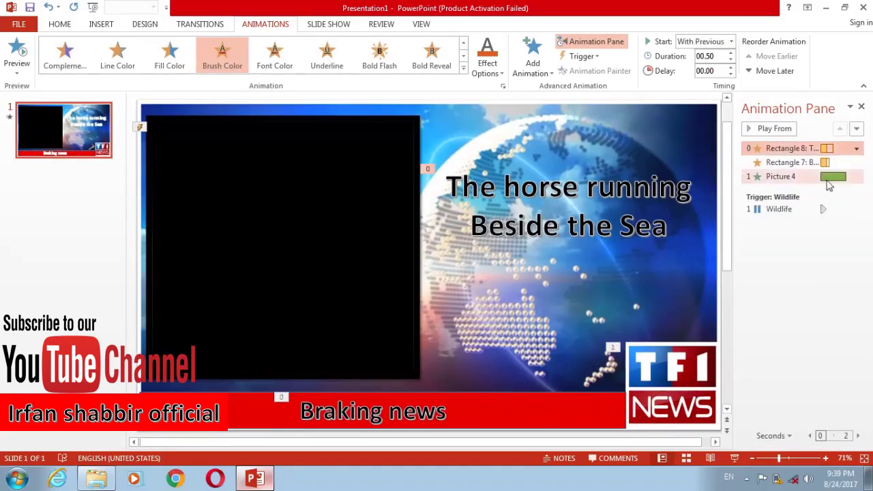
left_click(855, 163)
left_click(857, 164)
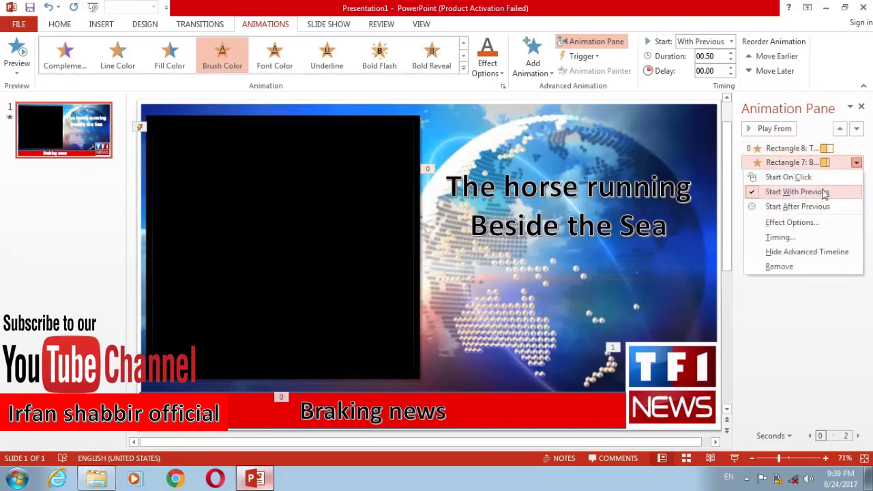
left_click(816, 95)
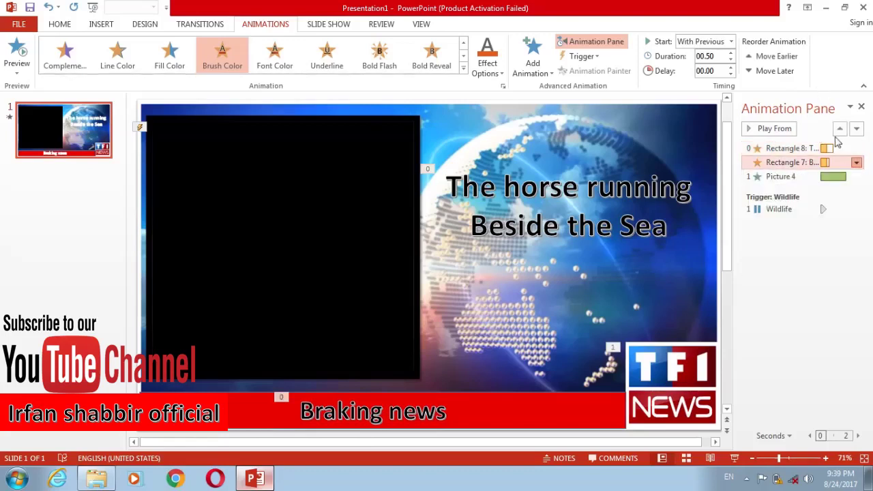
Set the logo's Picture 4 animation and the Wildlife video animation to start With Previous
left_click(862, 182)
left_click(856, 178)
left_click(777, 205)
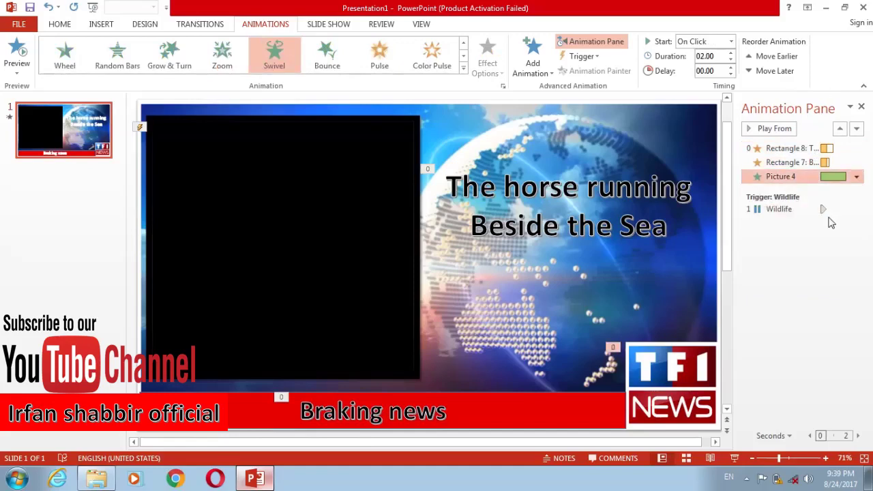
left_click(819, 209)
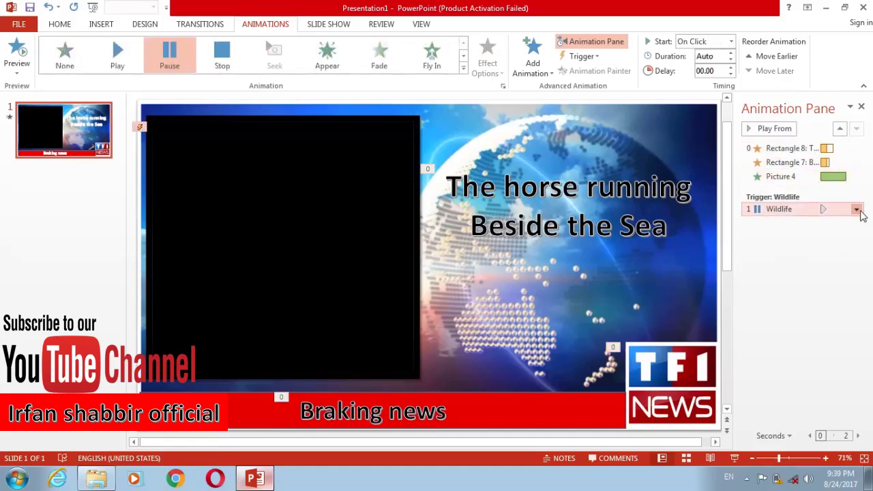
left_click(855, 209)
left_click(806, 222)
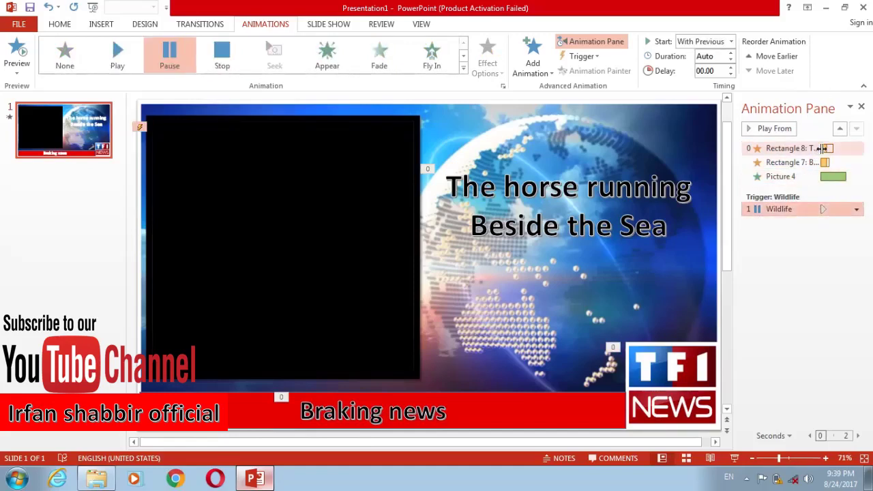
Reorder the Wildlife animation to sit just below Rectangle 8, then select the TF1 logo's animation
left_click(841, 129)
left_click(841, 129)
left_click(840, 129)
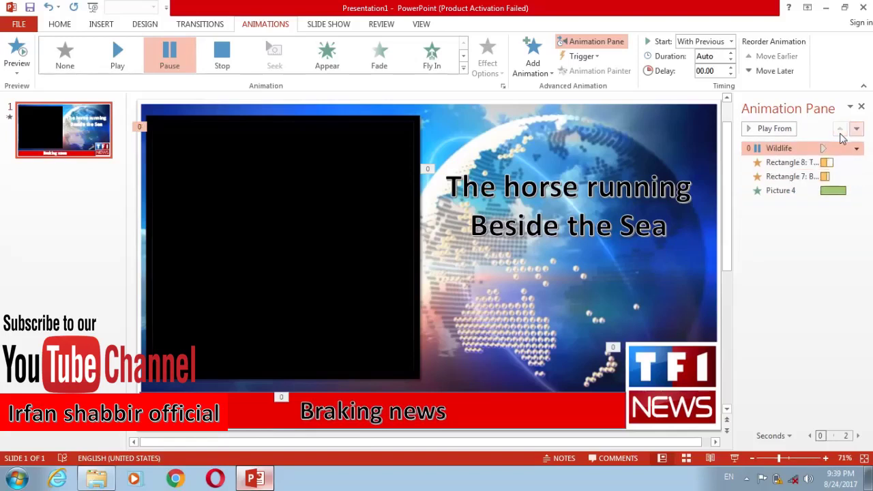
left_click(857, 129)
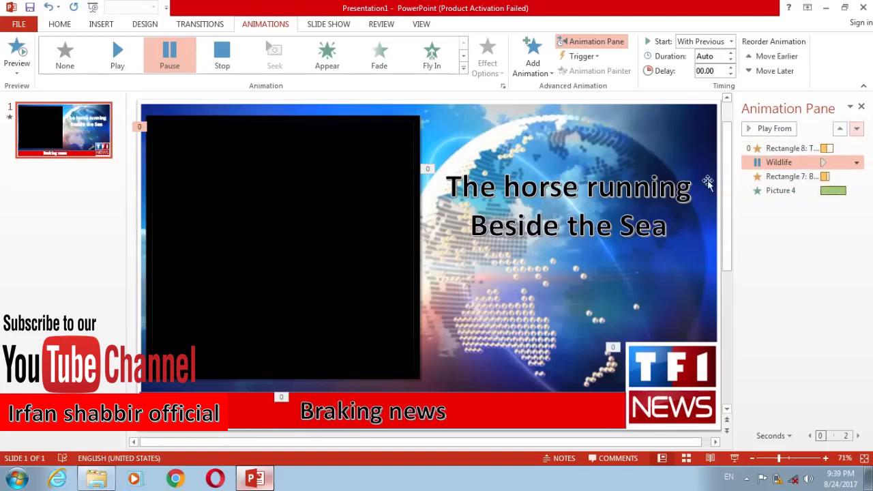
left_click(660, 388)
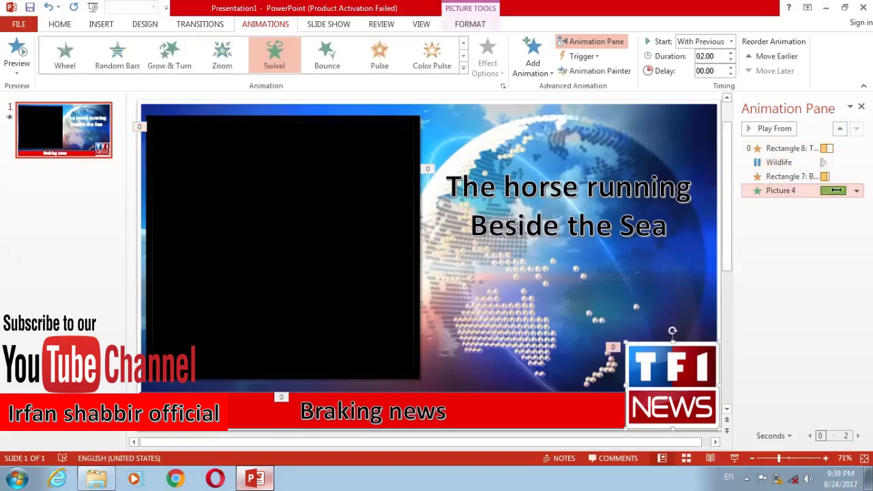
left_click(847, 176)
Set Rectangle 8's Brush Color animation to repeat Until End of Slide
left_click(853, 148)
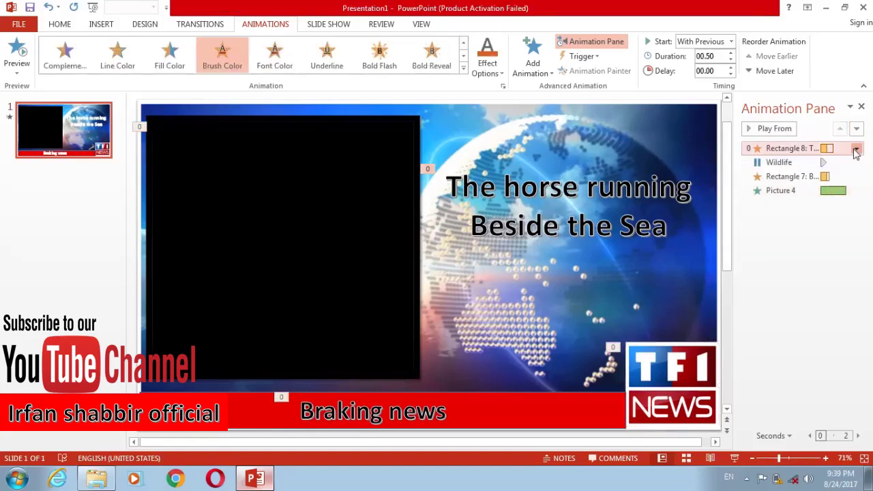
left_click(855, 148)
left_click(810, 225)
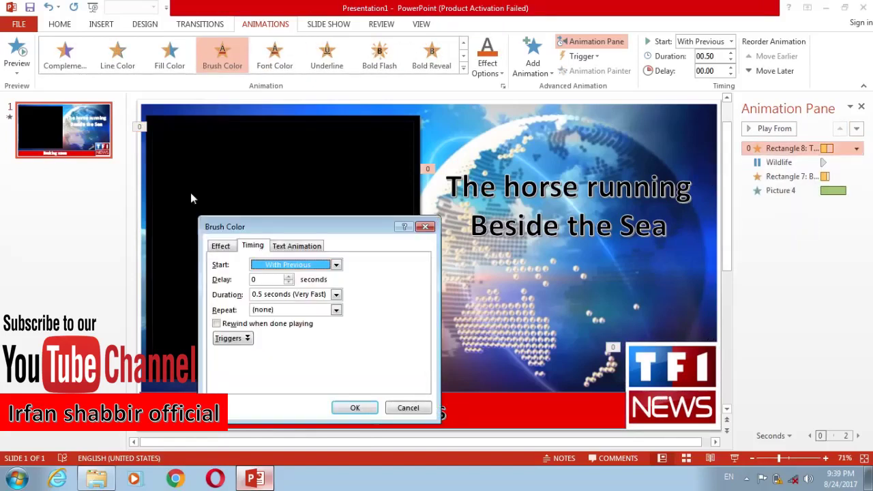
left_click(336, 311)
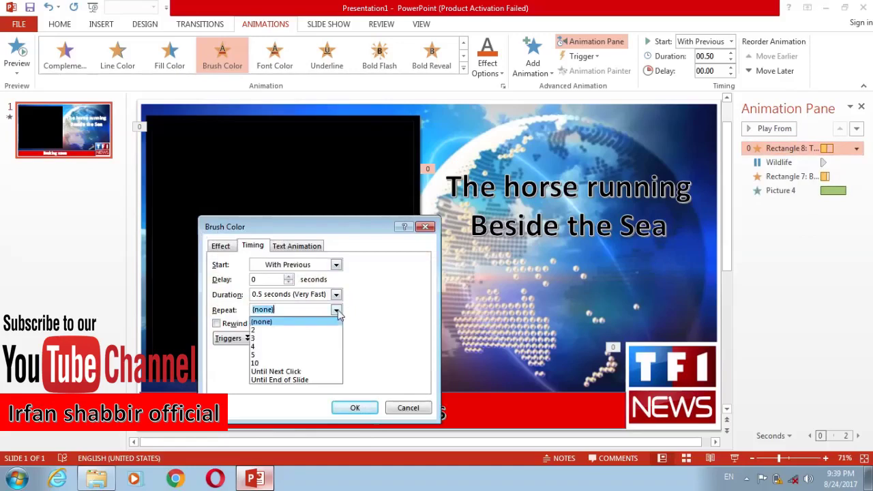
left_click(310, 380)
left_click(344, 407)
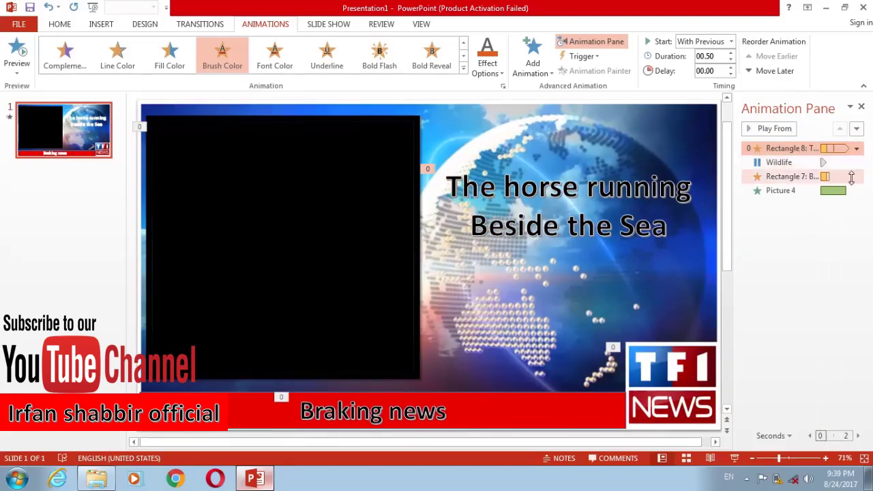
Set Rectangle 7's Brush Color animation to repeat Until End of Slide
left_click(849, 175)
left_click(857, 176)
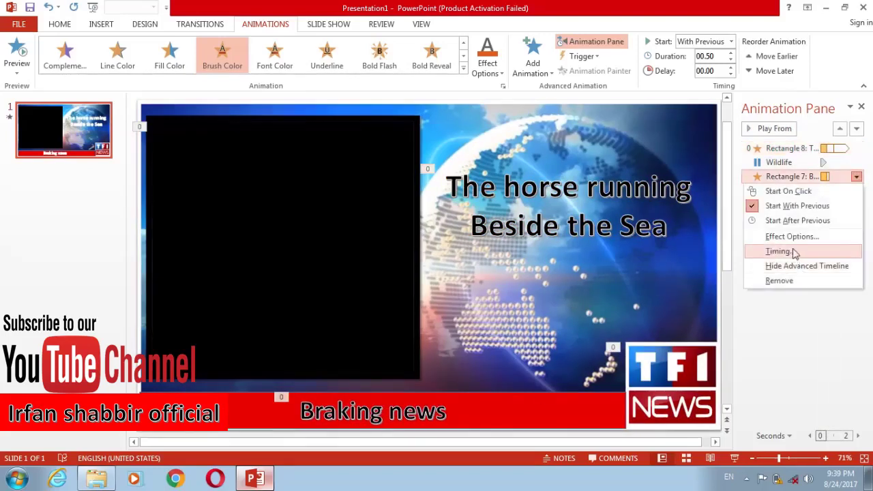
left_click(793, 252)
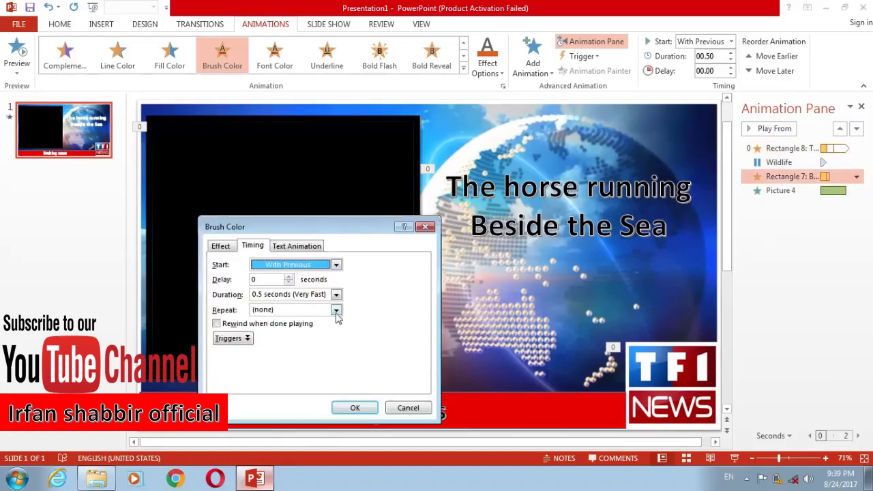
left_click(336, 312)
left_click(292, 379)
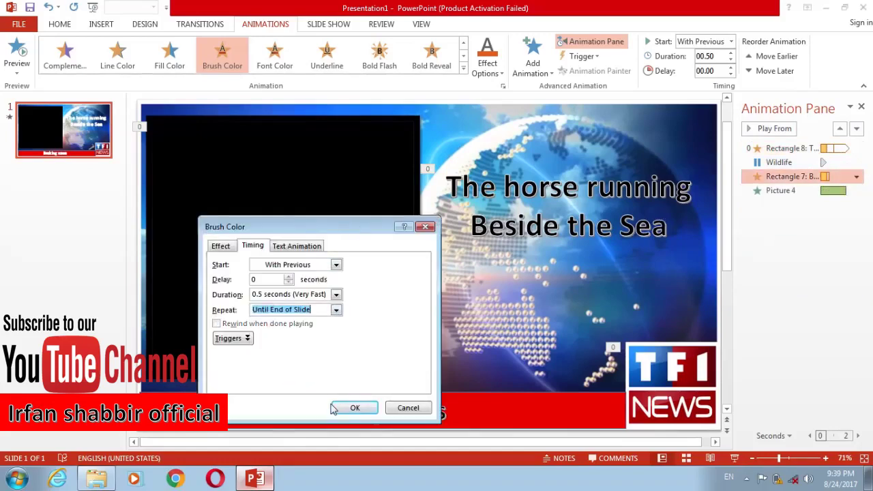
left_click(341, 409)
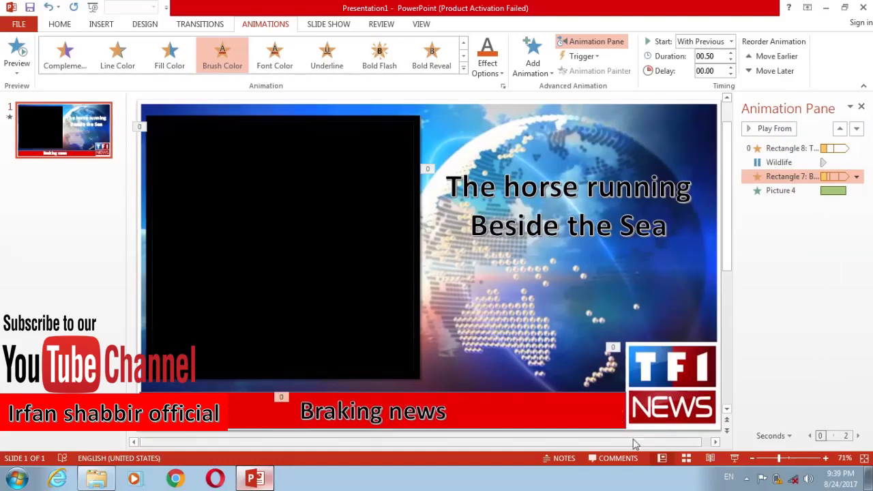
Make the TF1 logo's Swivel animation repeat Until End of Slide
left_click(641, 411)
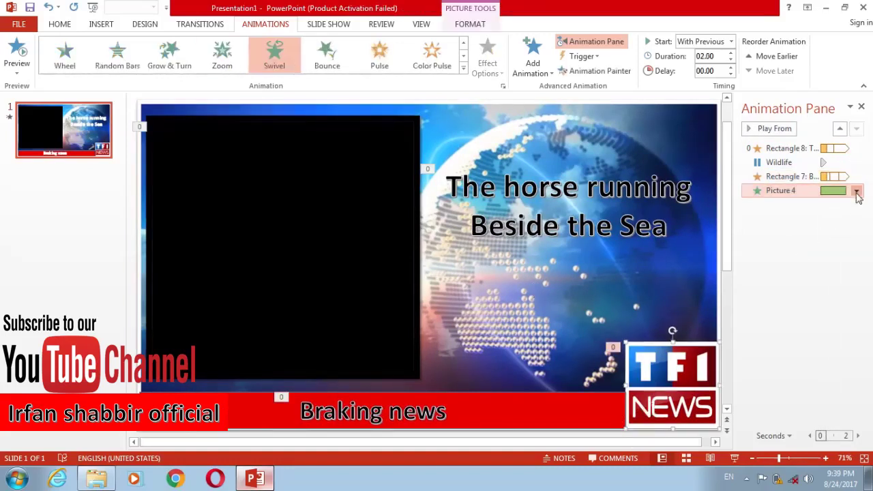
left_click(855, 191)
left_click(780, 266)
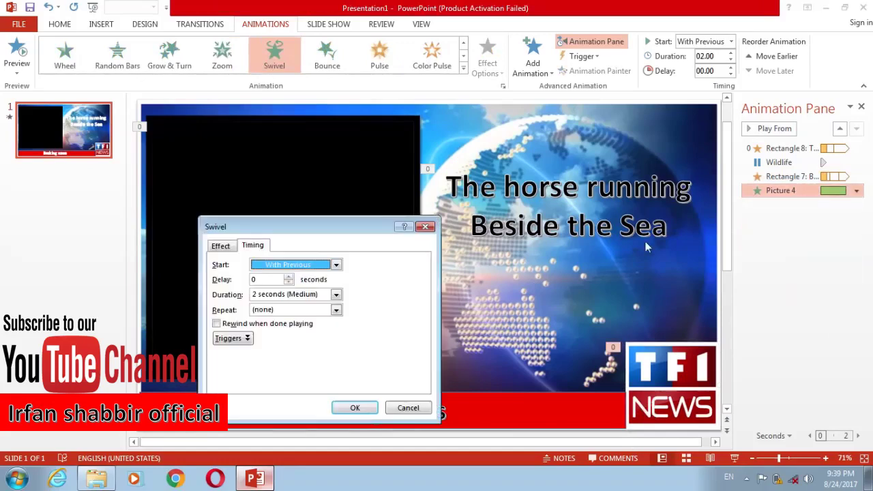
left_click(336, 310)
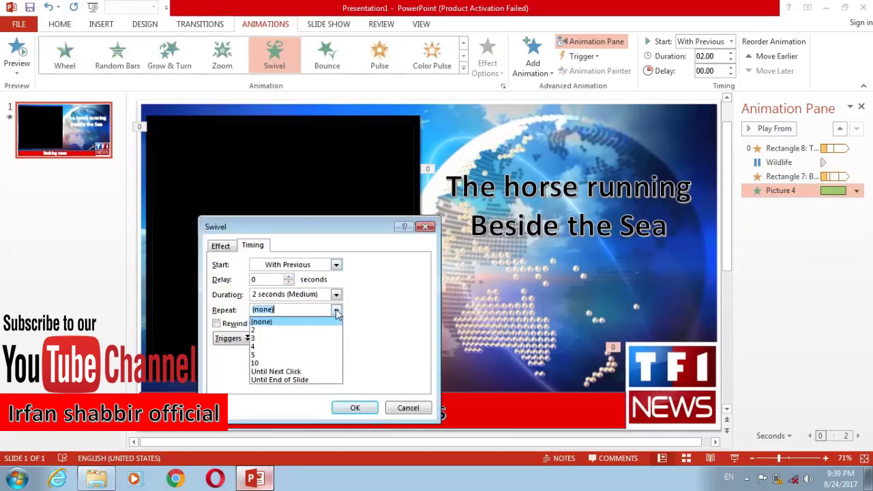
left_click(273, 380)
left_click(356, 408)
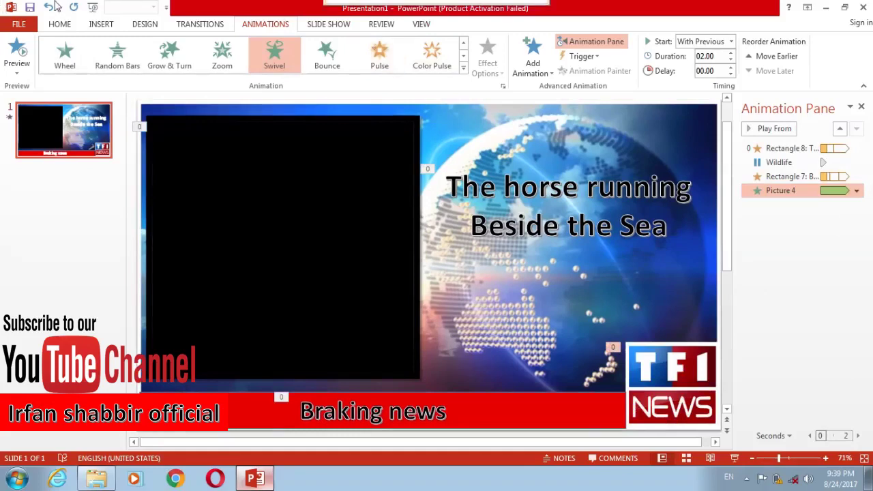
mouse_move(106, 9)
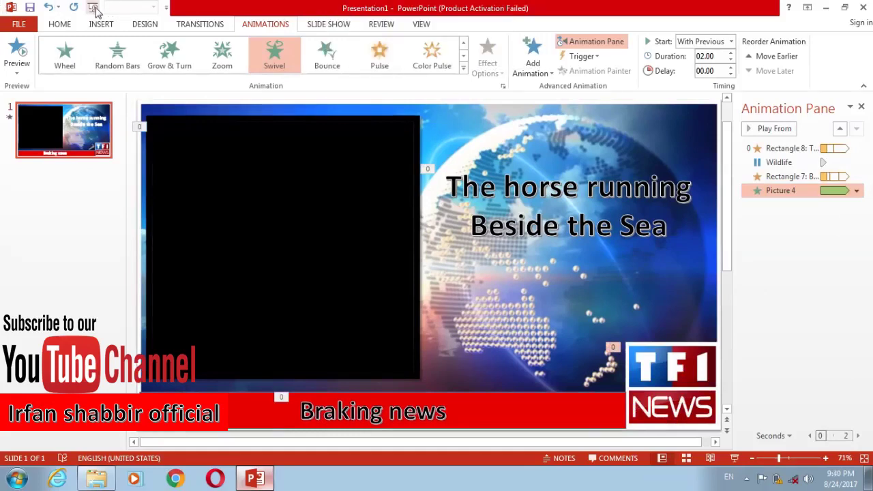
left_click(93, 8)
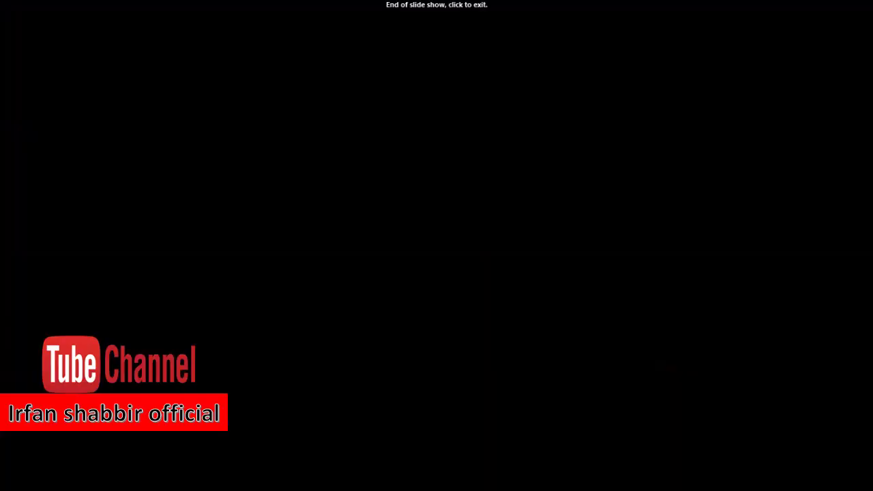
left_click(447, 153)
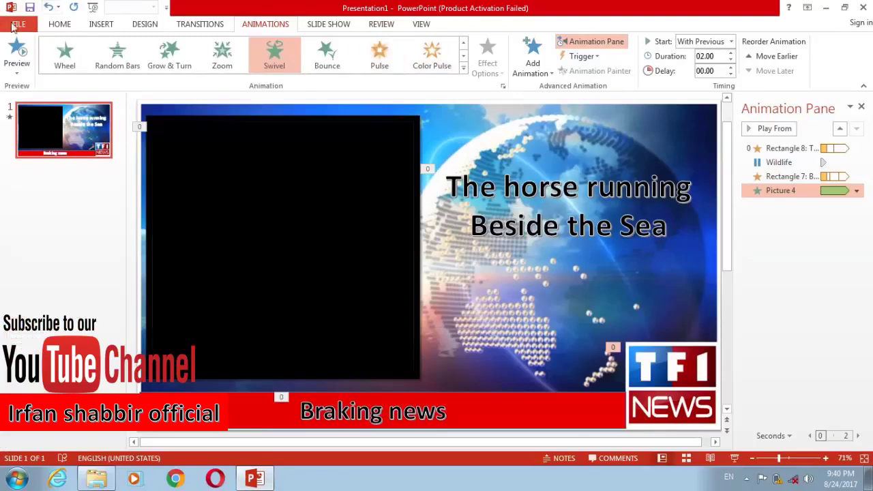
Open File > Export > Create a Video and choose Internet Quality (1280 x 720)
left_click(17, 24)
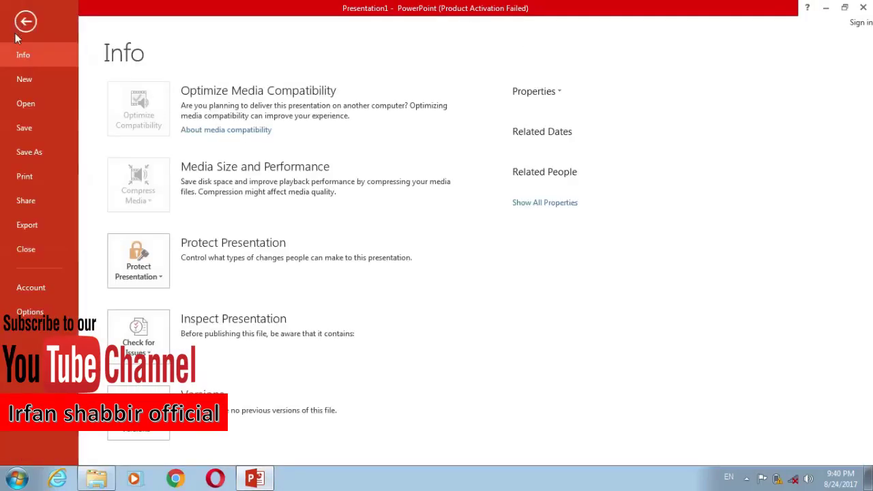
left_click(41, 151)
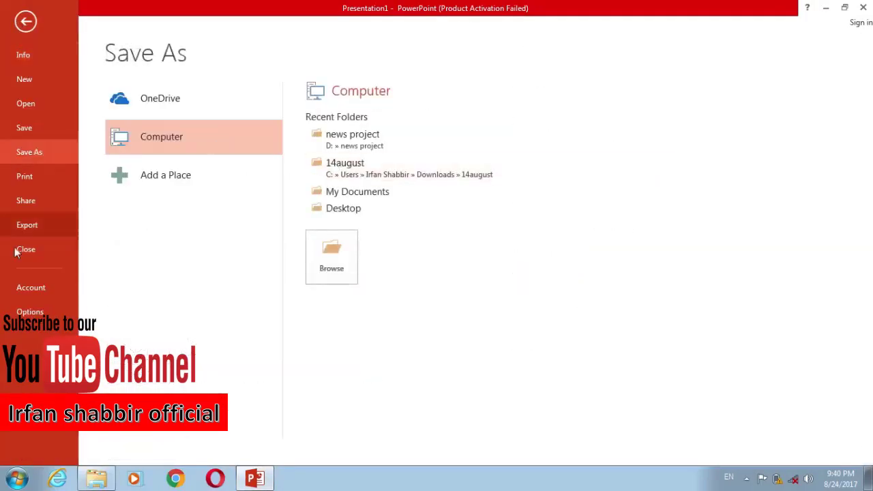
left_click(34, 233)
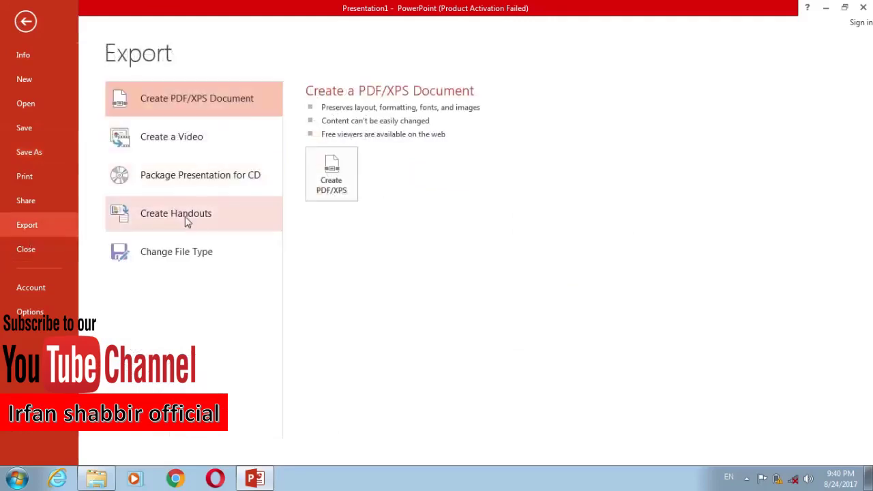
left_click(183, 150)
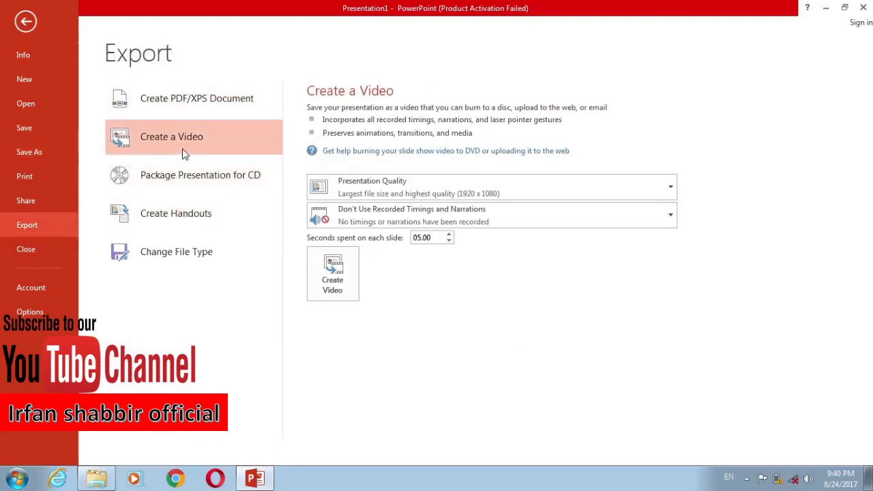
left_click(483, 195)
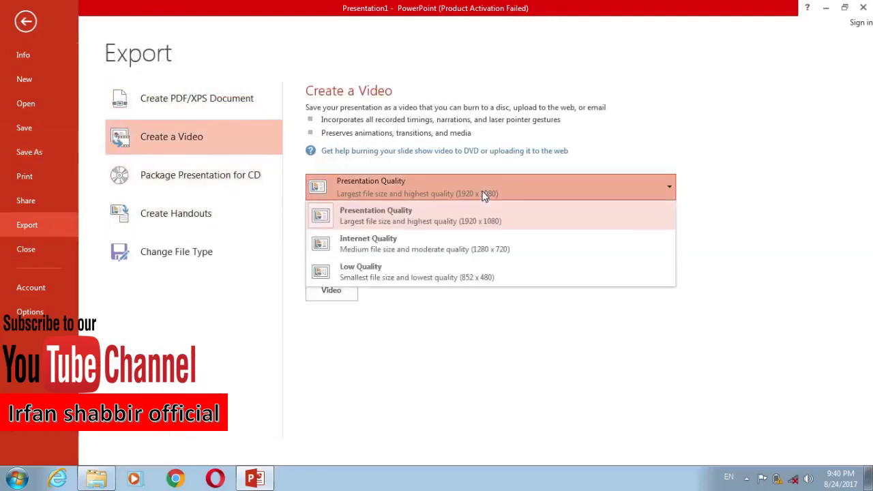
left_click(473, 249)
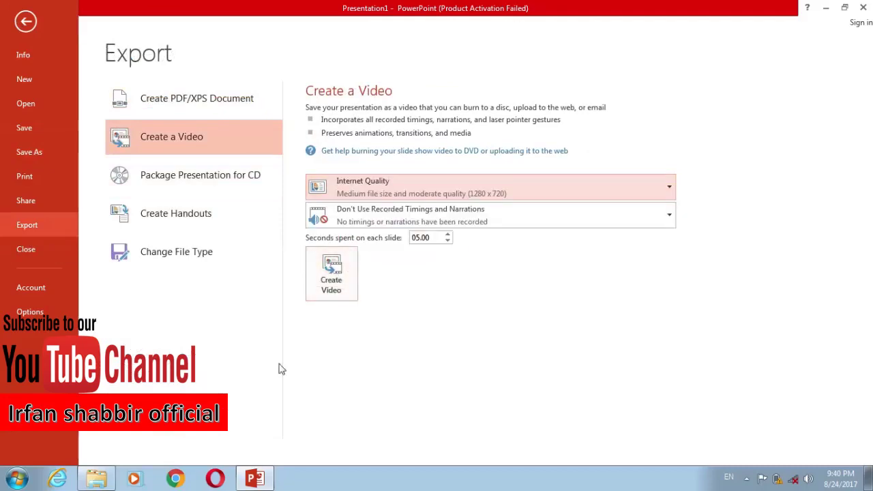
left_click(259, 478)
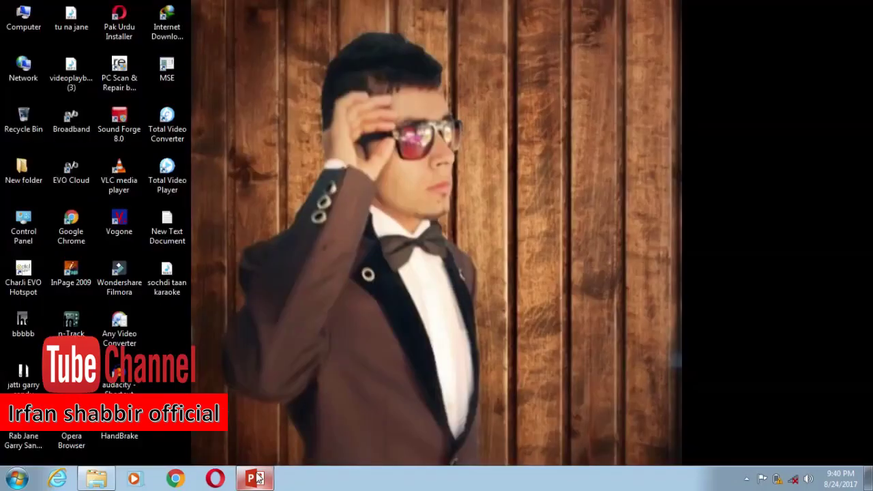
left_click(259, 478)
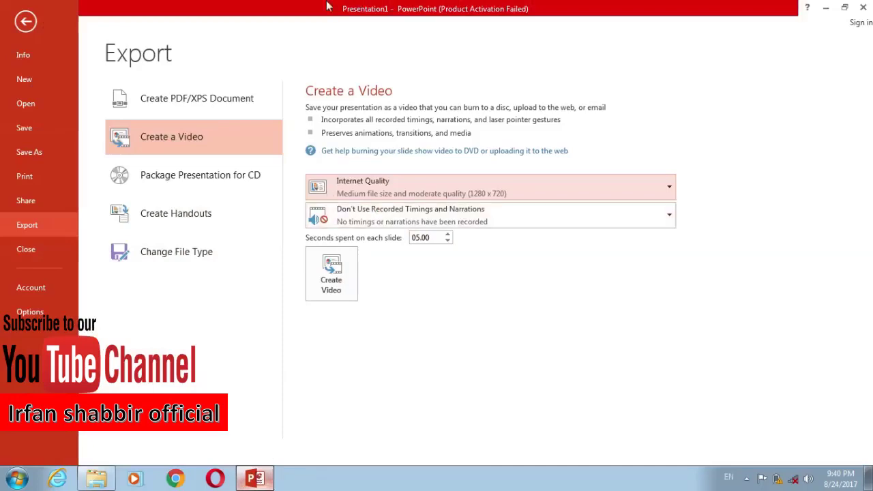